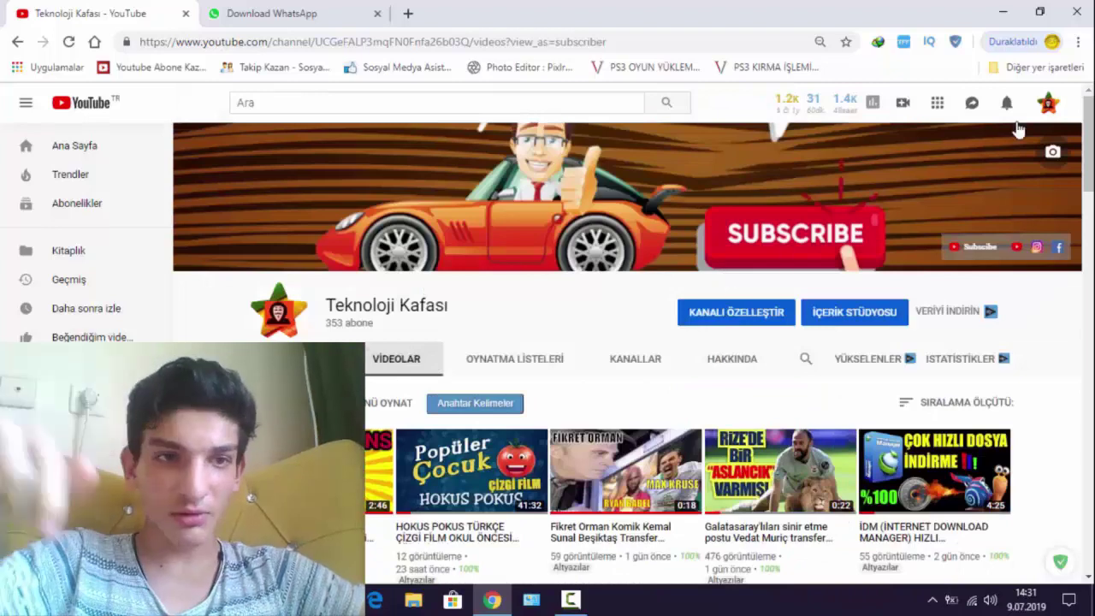
click(783, 314)
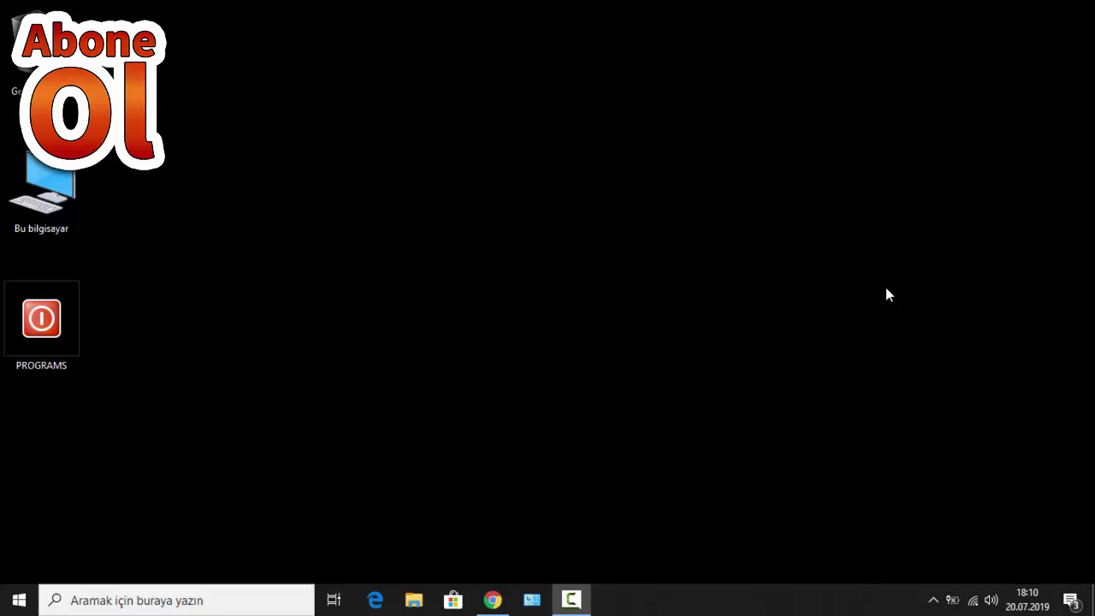
right_click(536, 217)
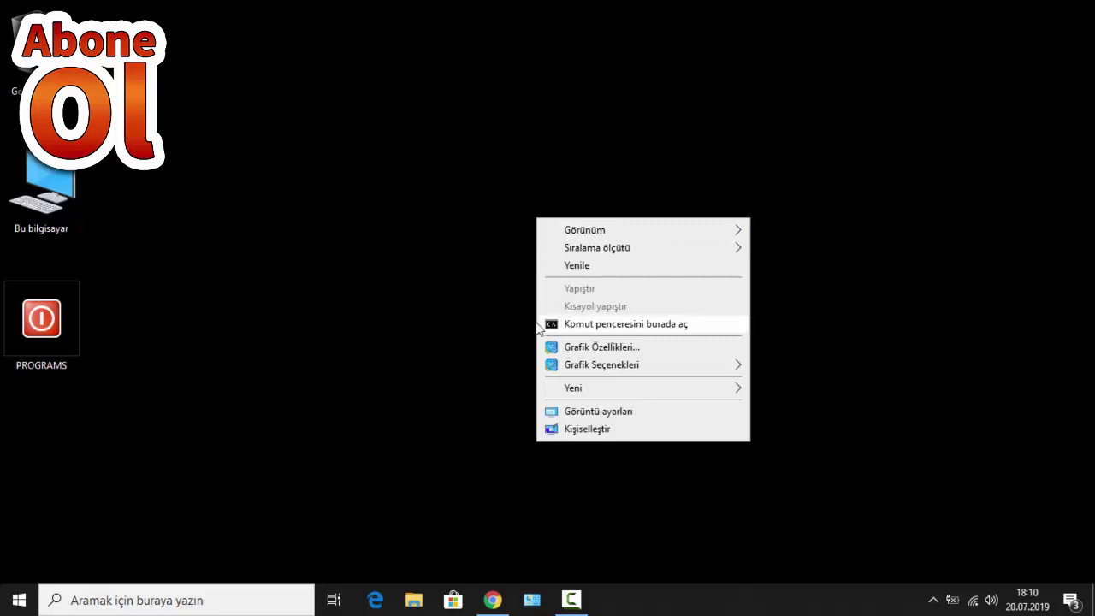
click(489, 314)
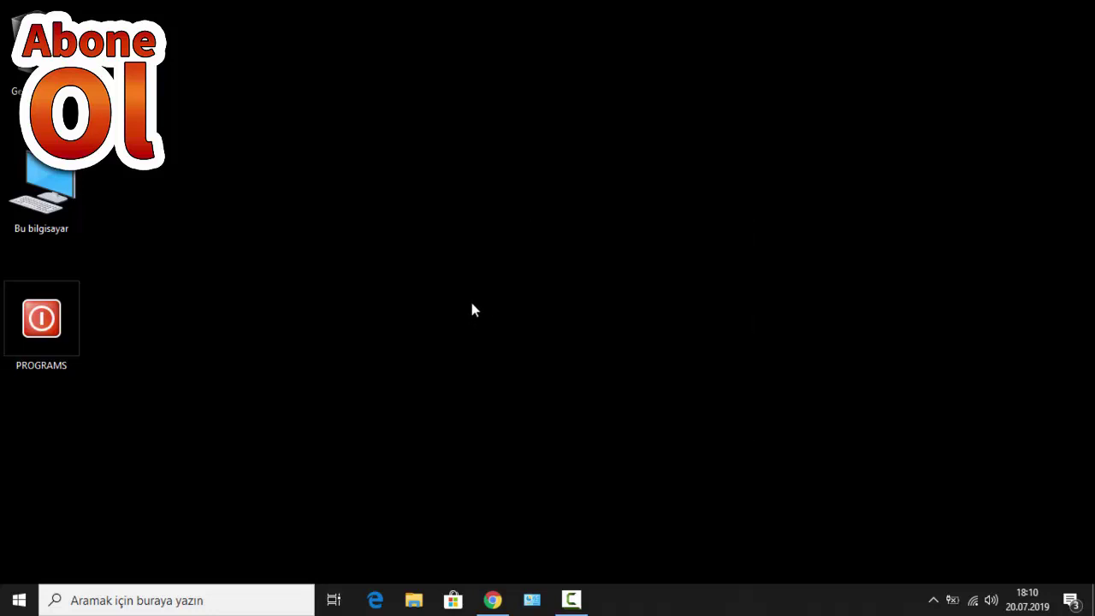
click(19, 600)
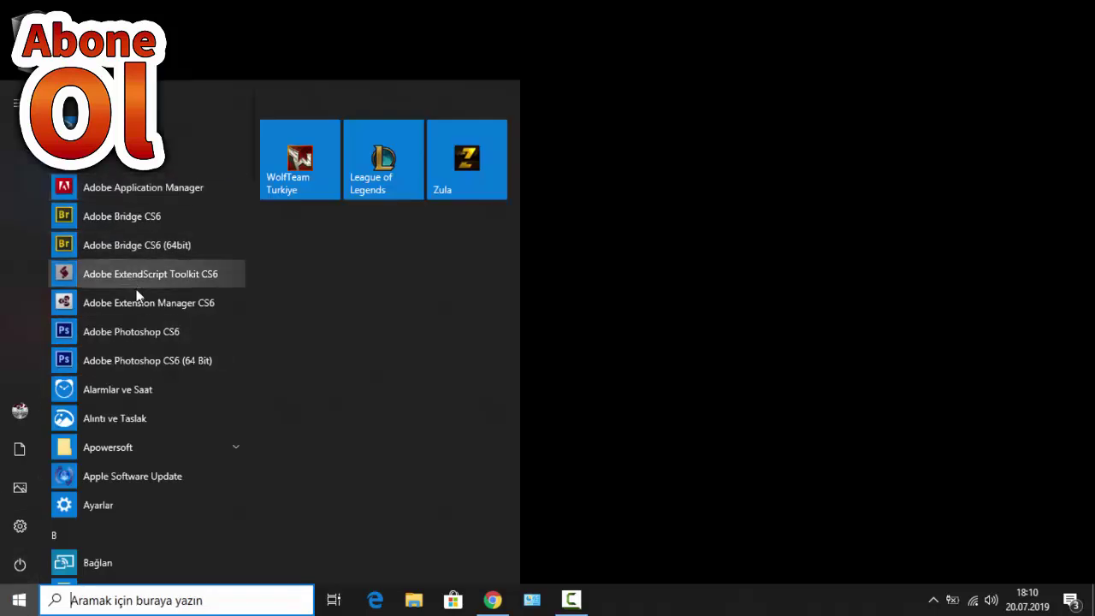
click(643, 205)
right_click(645, 200)
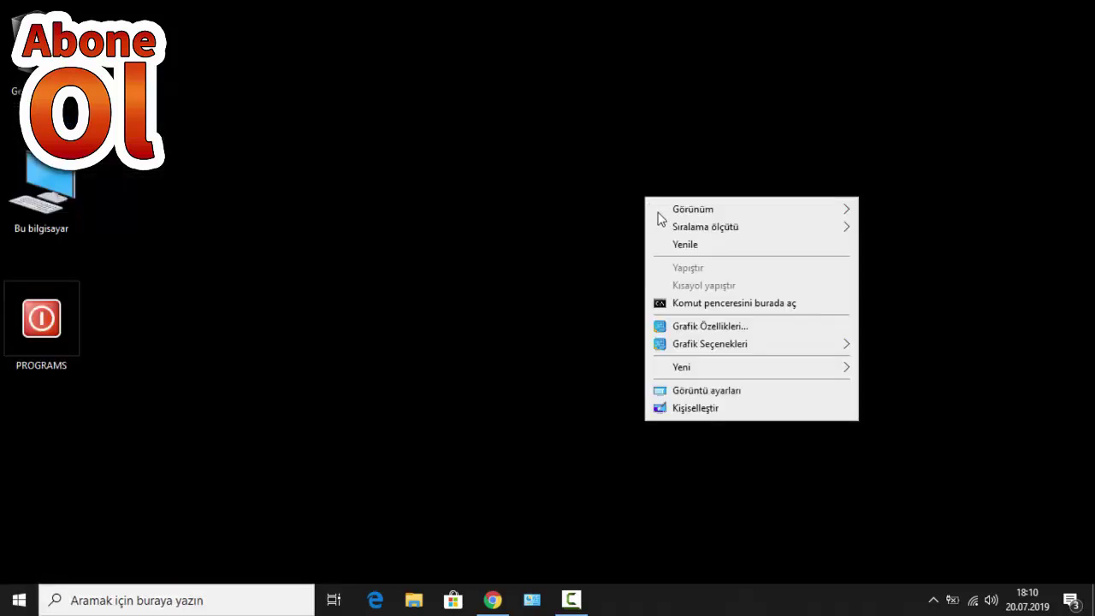
Open the Yerel Disk (C:) drive from Bu bilgisayar
click(64, 215)
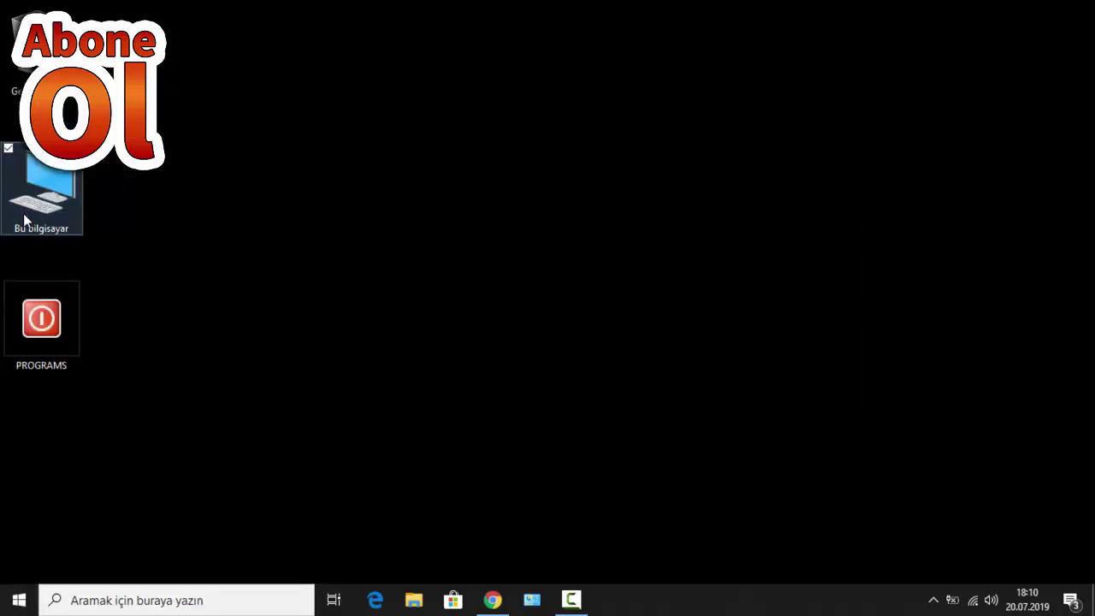
double_click(25, 222)
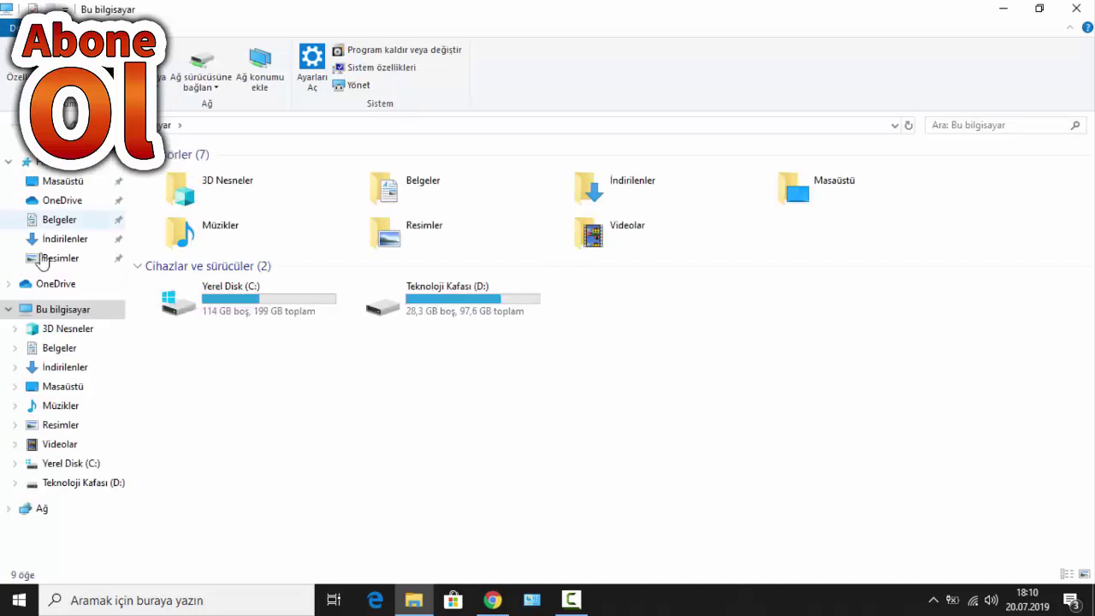
right_click(338, 384)
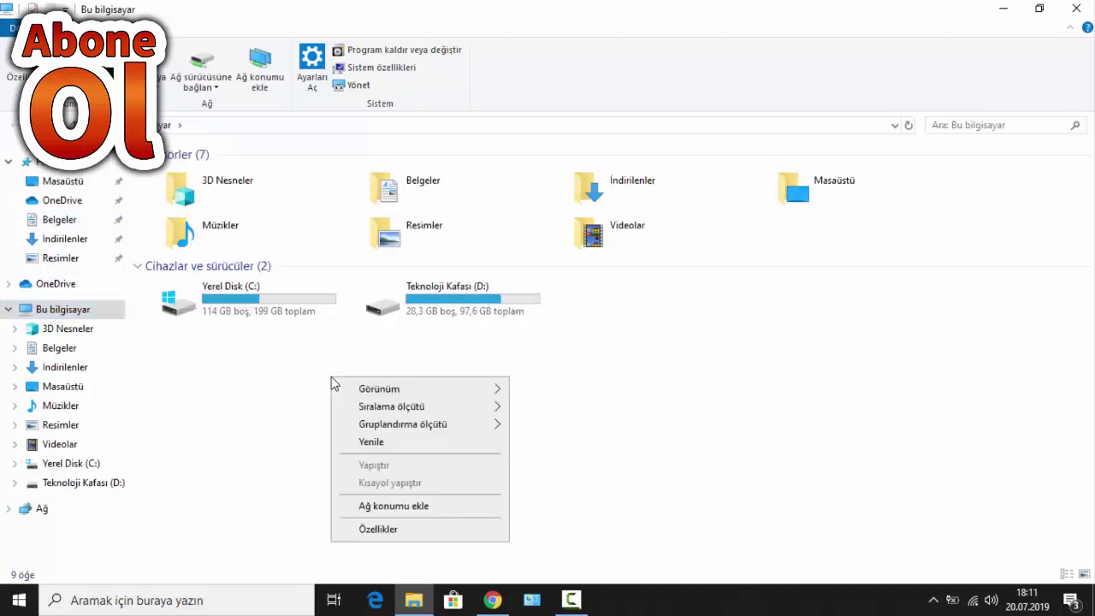
click(261, 311)
double_click(262, 310)
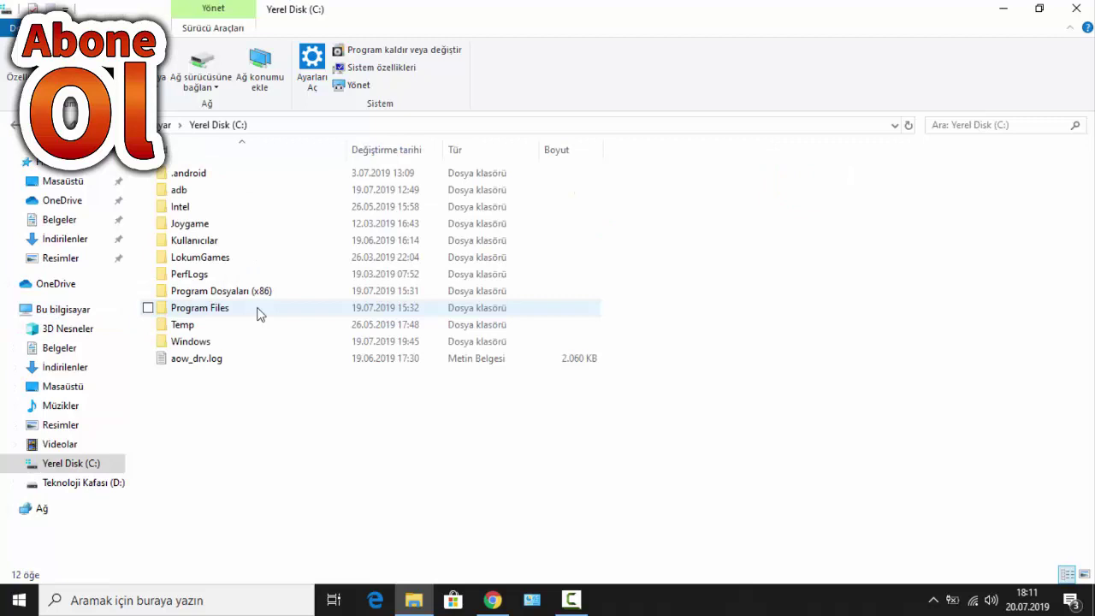
Inspect the context menu options in drive C: and the contents of its adb folder, returning to the drive root
right_click(286, 414)
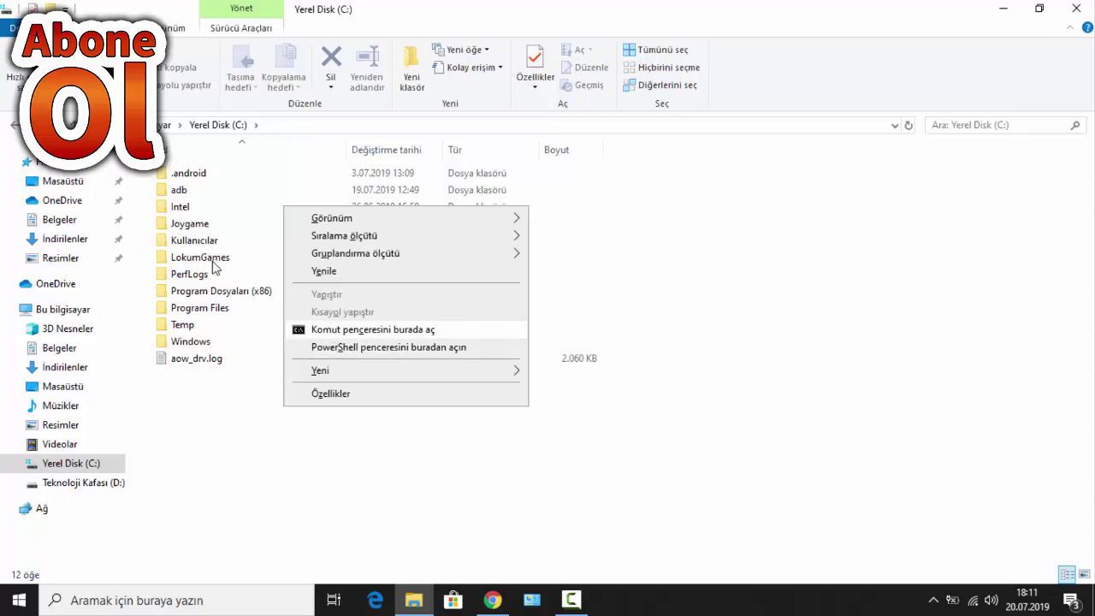
click(184, 194)
double_click(184, 194)
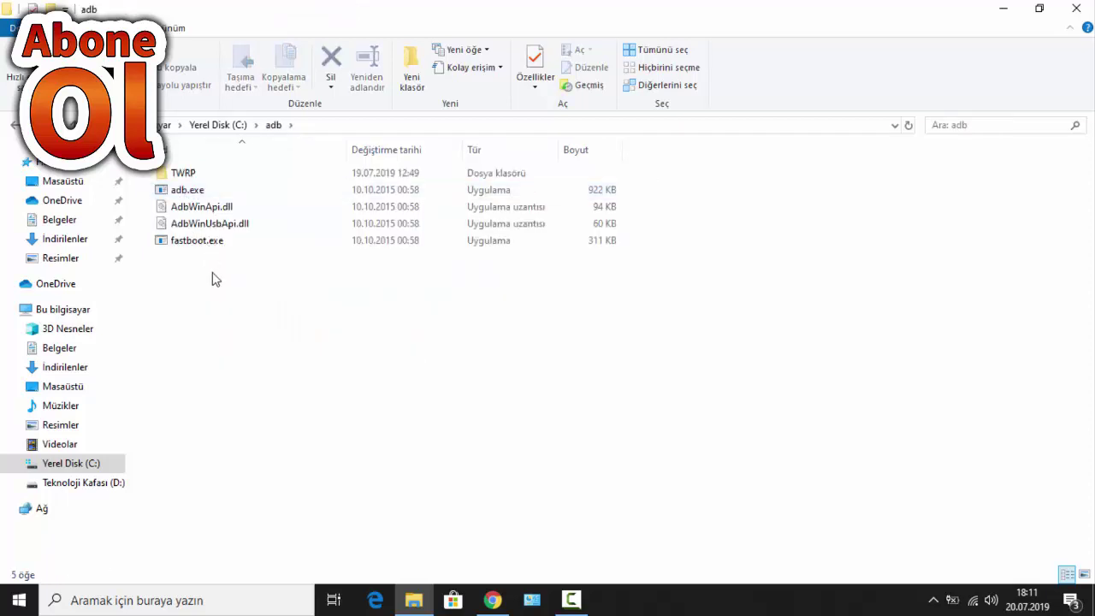
drag(215, 276, 214, 151)
click(234, 217)
click(178, 173)
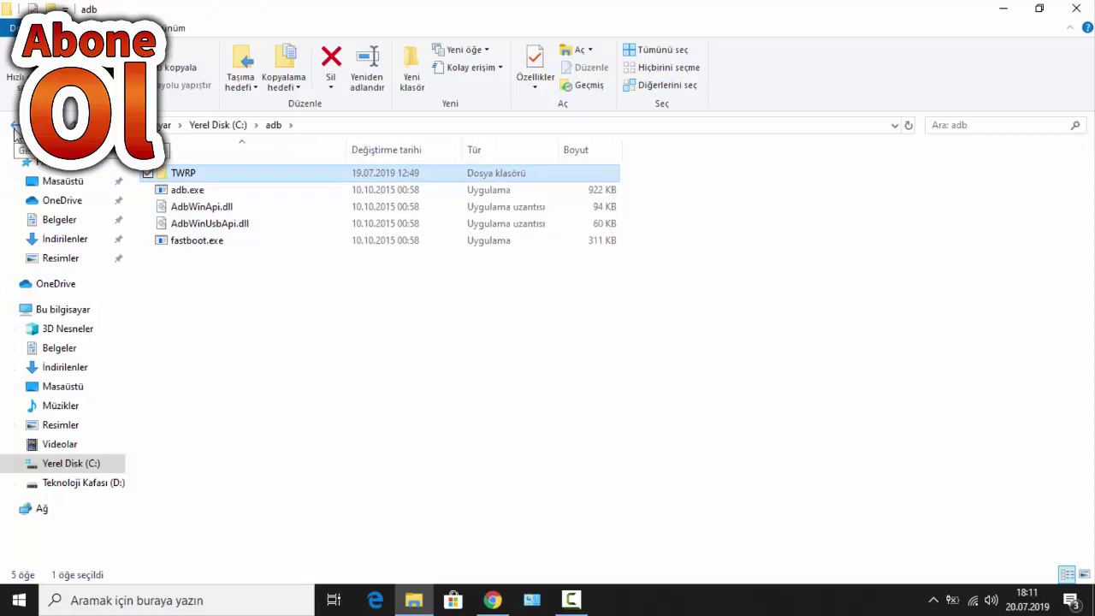
click(15, 128)
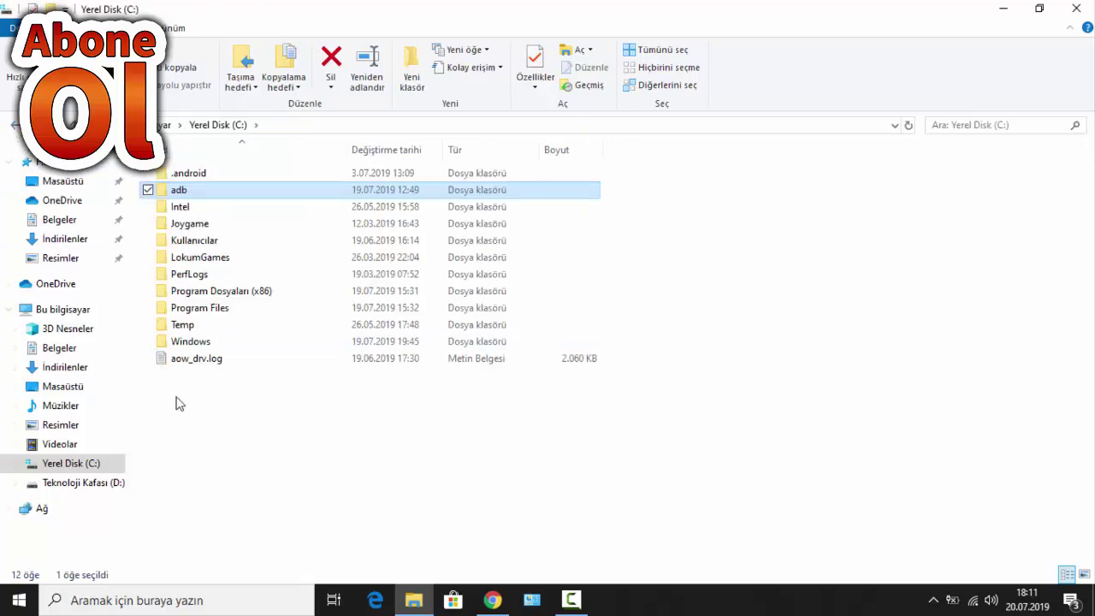
right_click(224, 439)
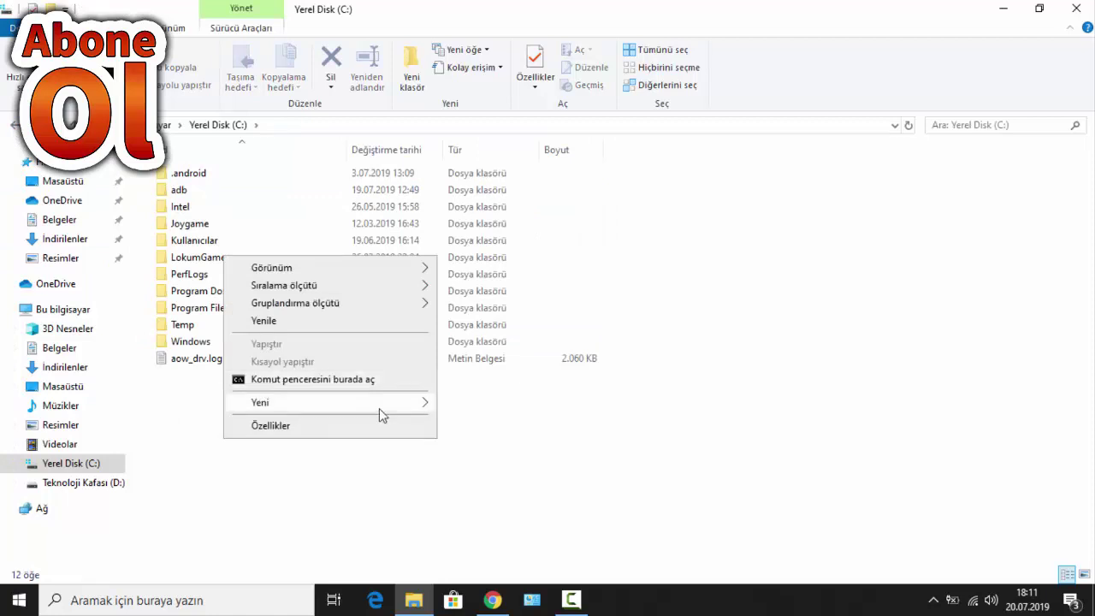
mouse_move(379, 404)
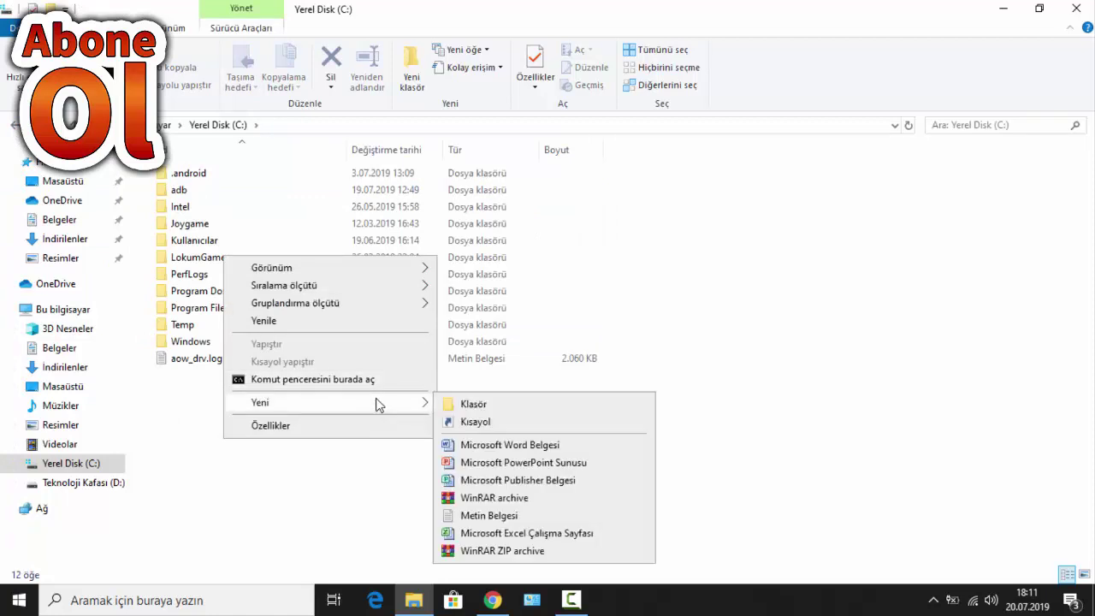
click(671, 384)
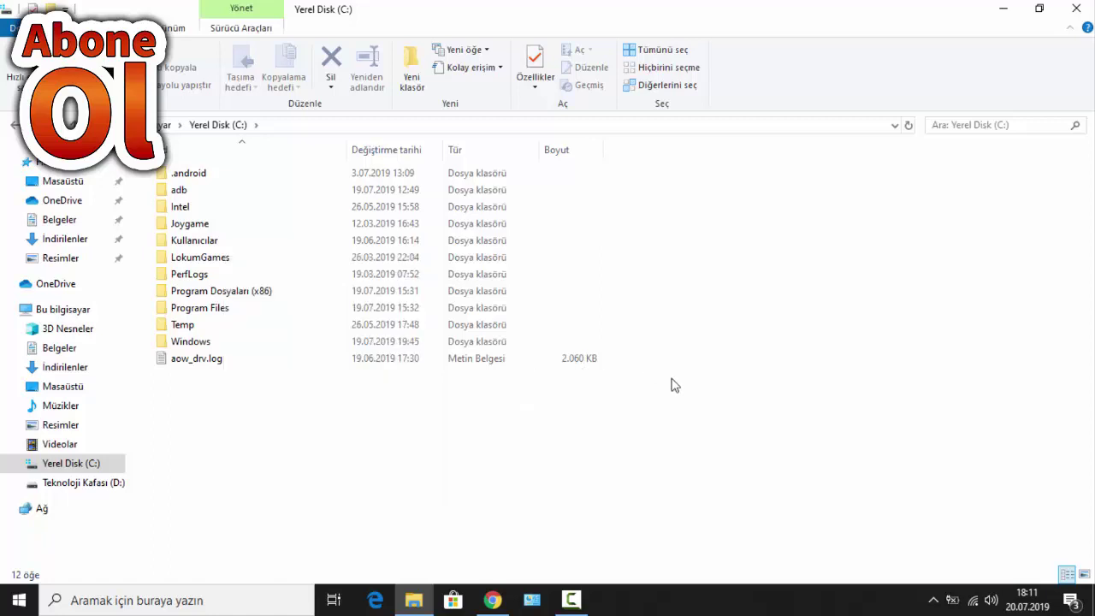
Switch to Chrome and download sag_tusa_komut_istemi_2.zip from the end of the ceofix article on adding Cmd to the context menu
click(496, 602)
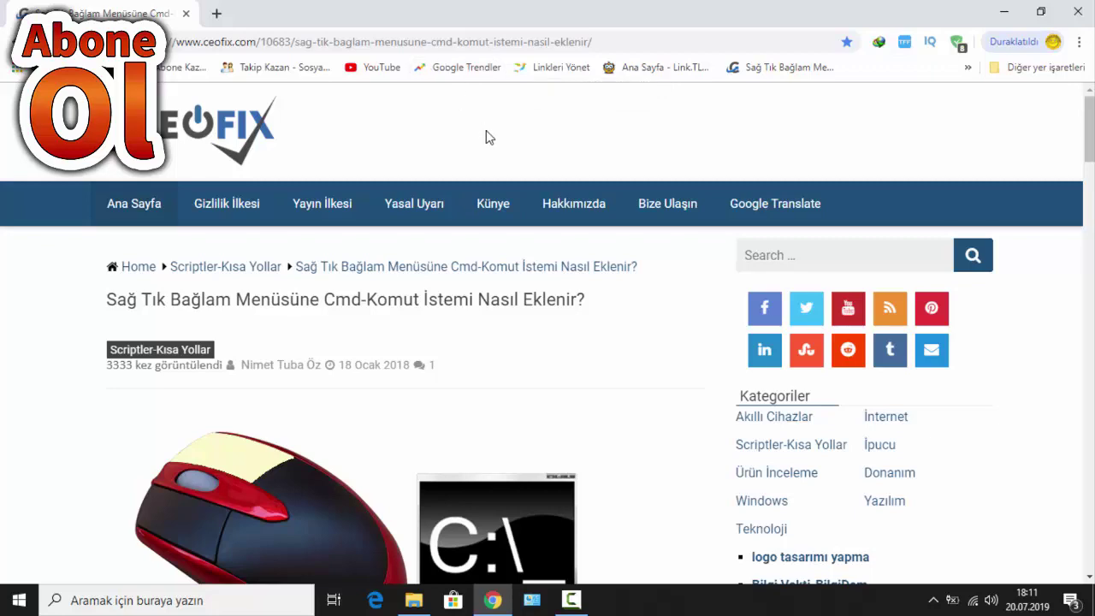
scroll(488, 137, down, 2)
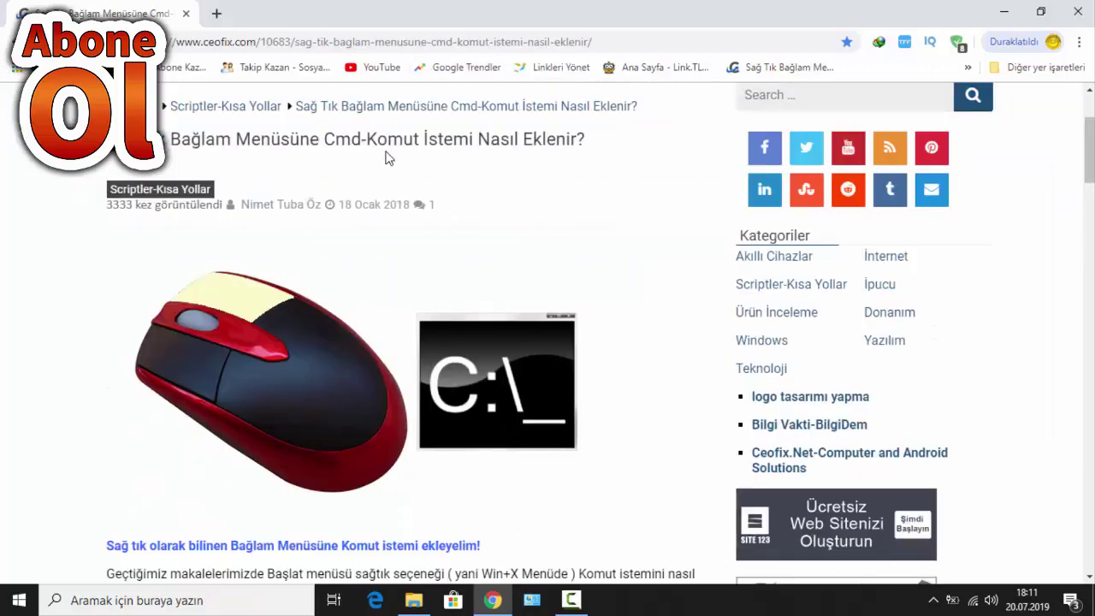
scroll(391, 197, down, 5)
scroll(442, 248, down, 1)
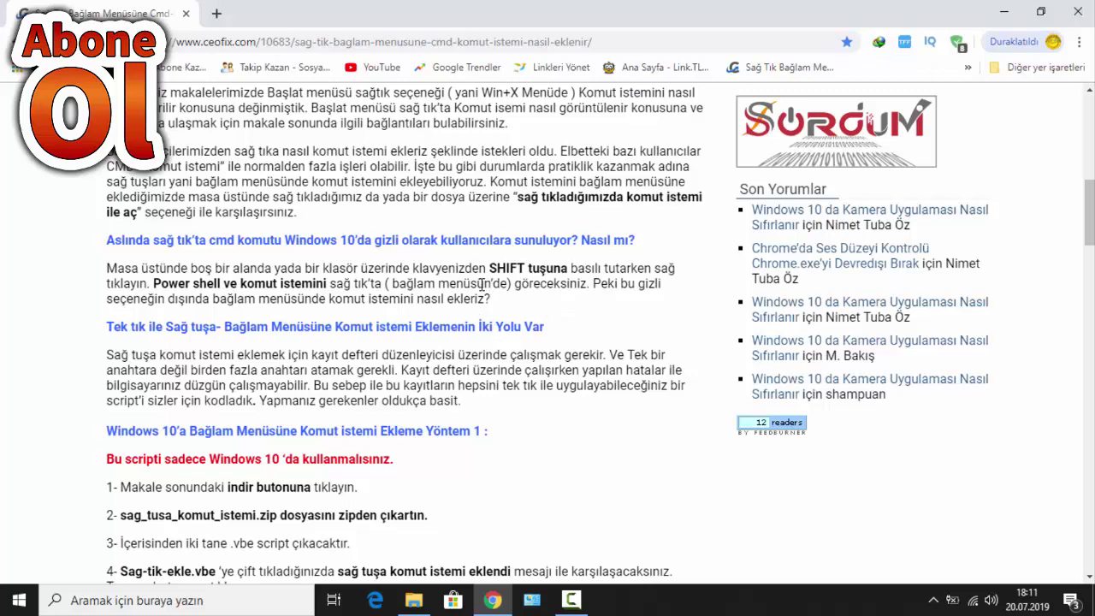
scroll(432, 295, down, 2)
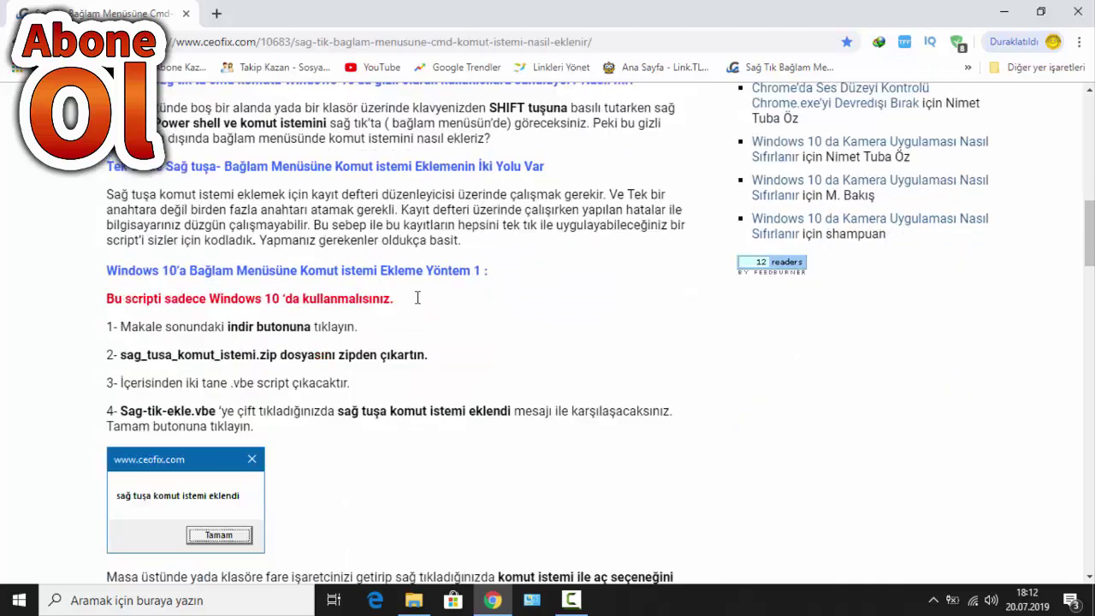
scroll(417, 299, down, 3)
scroll(419, 305, down, 15)
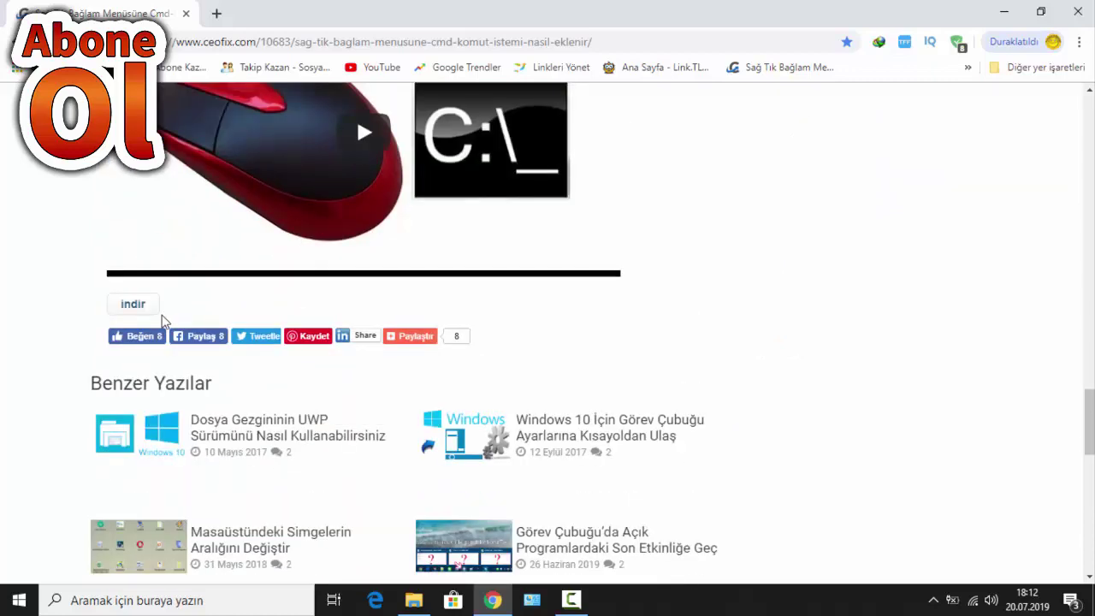
click(133, 306)
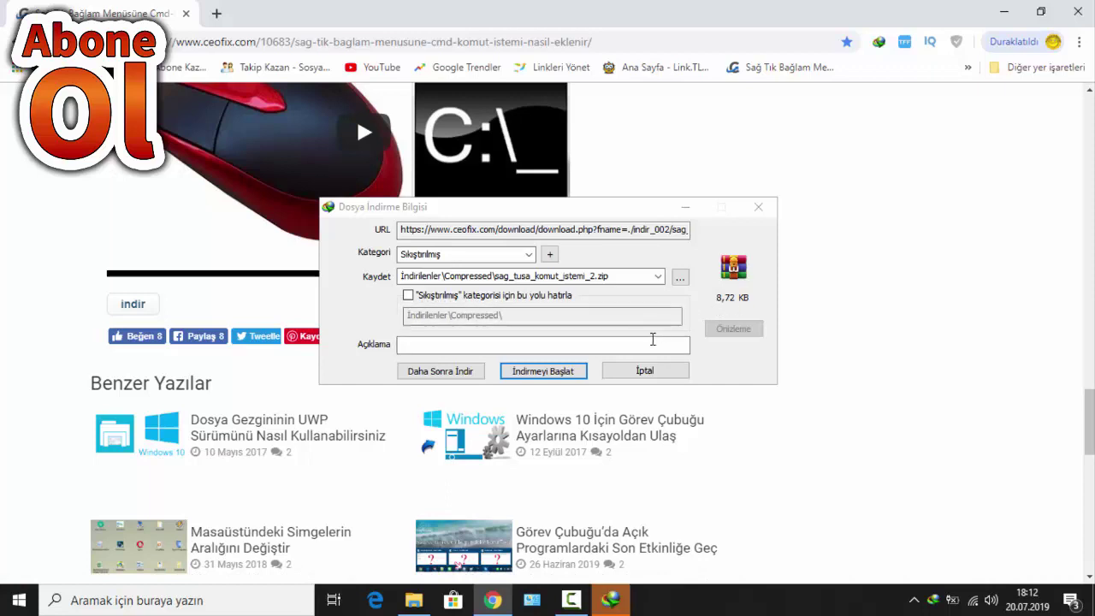
click(555, 373)
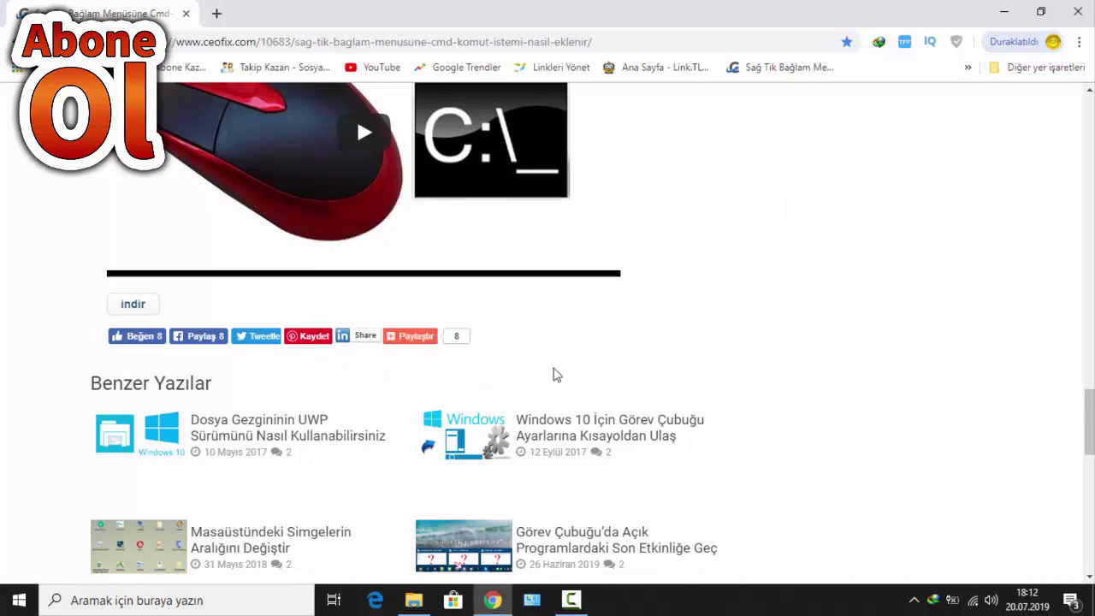
Open the downloaded sag_tusa_komut_istemi_2.zip from Internet Download Manager, and close the download manager
double_click(931, 598)
click(741, 379)
double_click(637, 263)
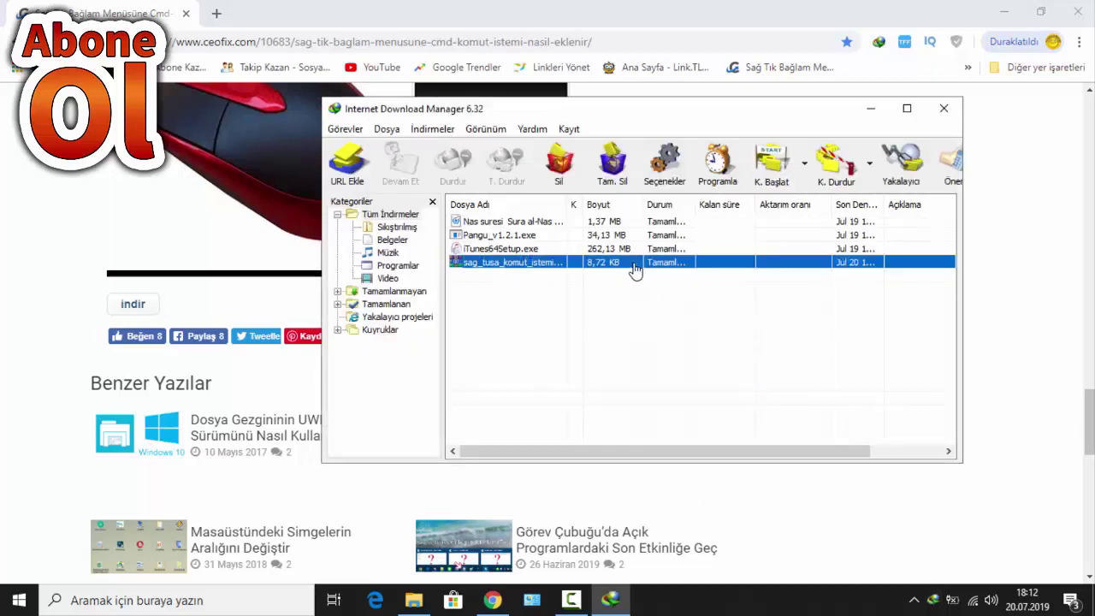
click(684, 436)
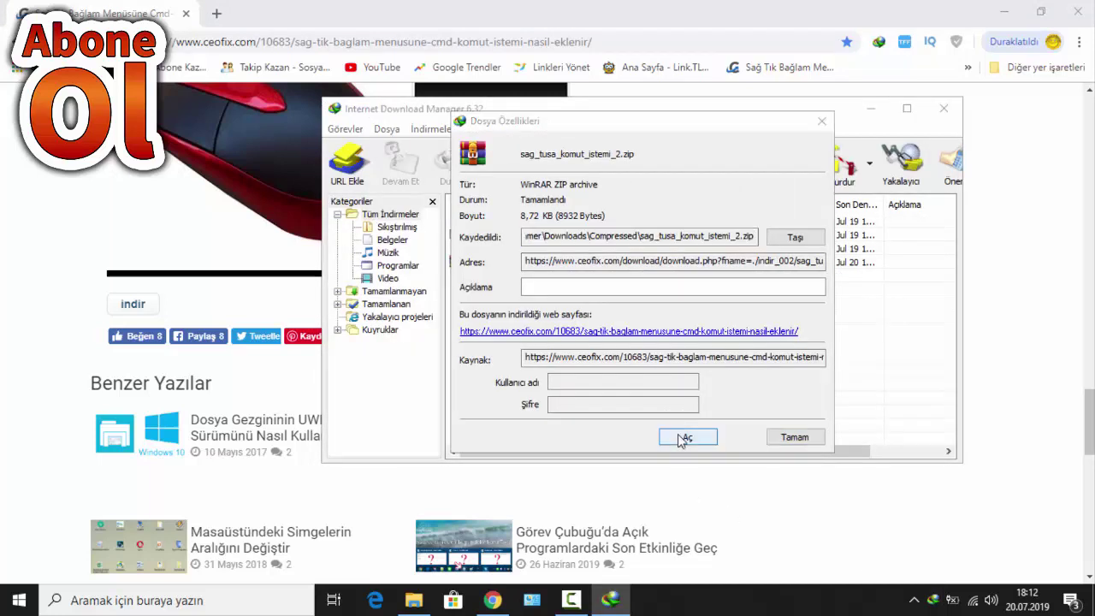
click(826, 126)
click(944, 109)
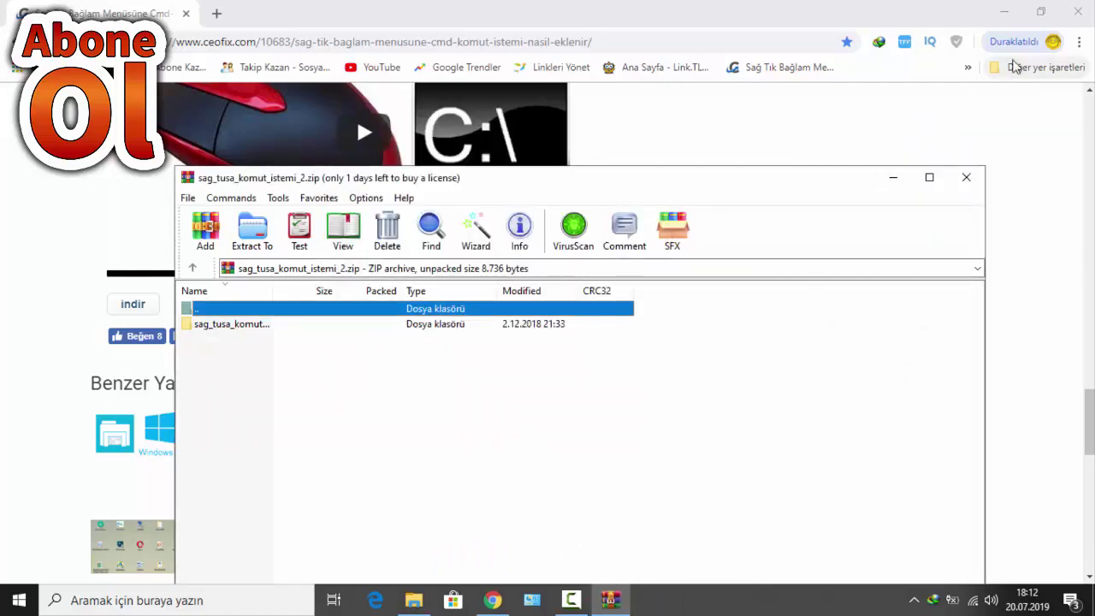
Extract the sag_tusa_komut_istemi folder from the archive to the cleared desktop, and close WinRAR
click(1005, 11)
click(1005, 9)
drag(214, 325, 499, 100)
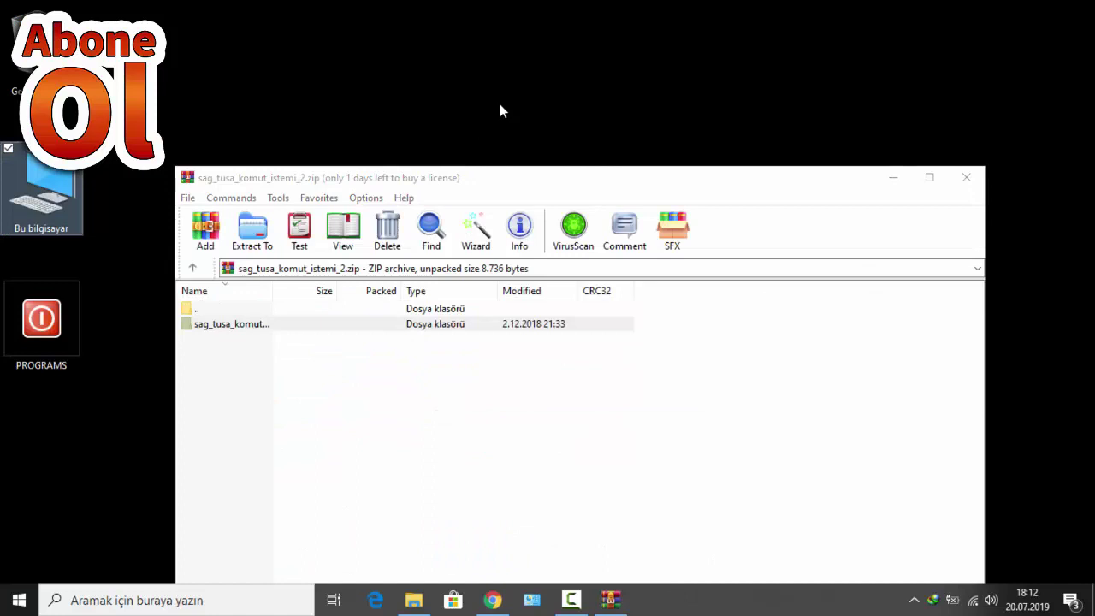
right_click(713, 104)
click(755, 141)
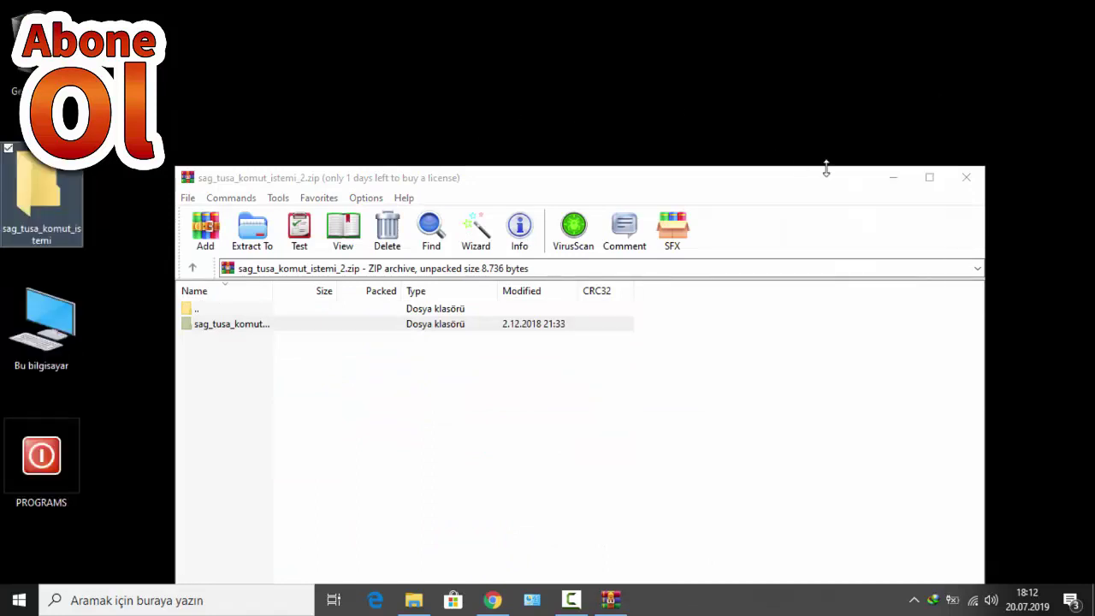
click(965, 177)
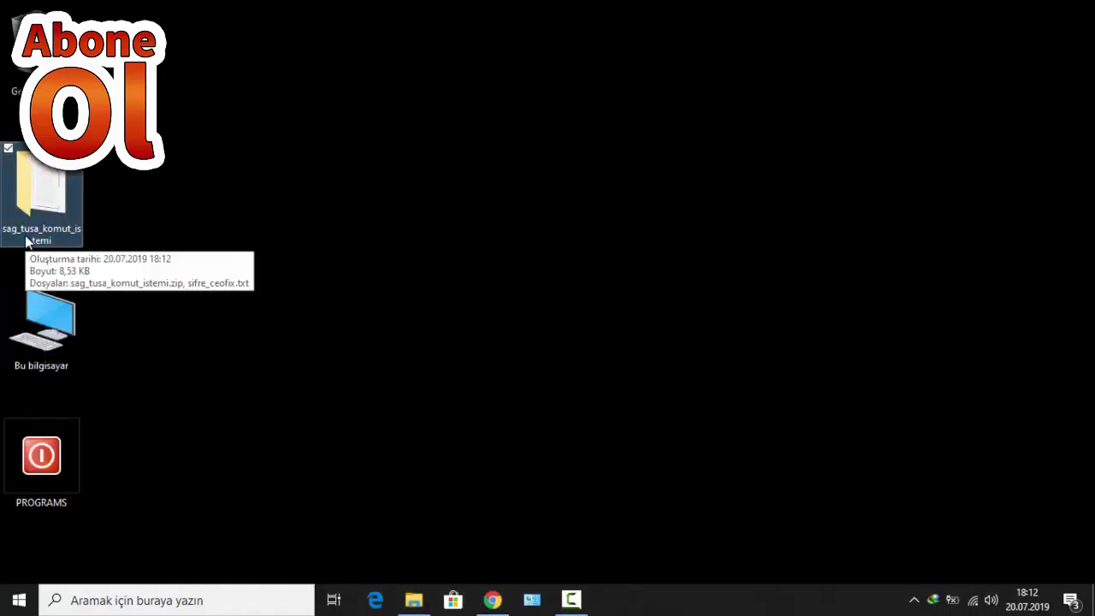
Copy the zip password from the text file in the desktop's sag_tusa_komut_istemi folder, and close the file
double_click(47, 210)
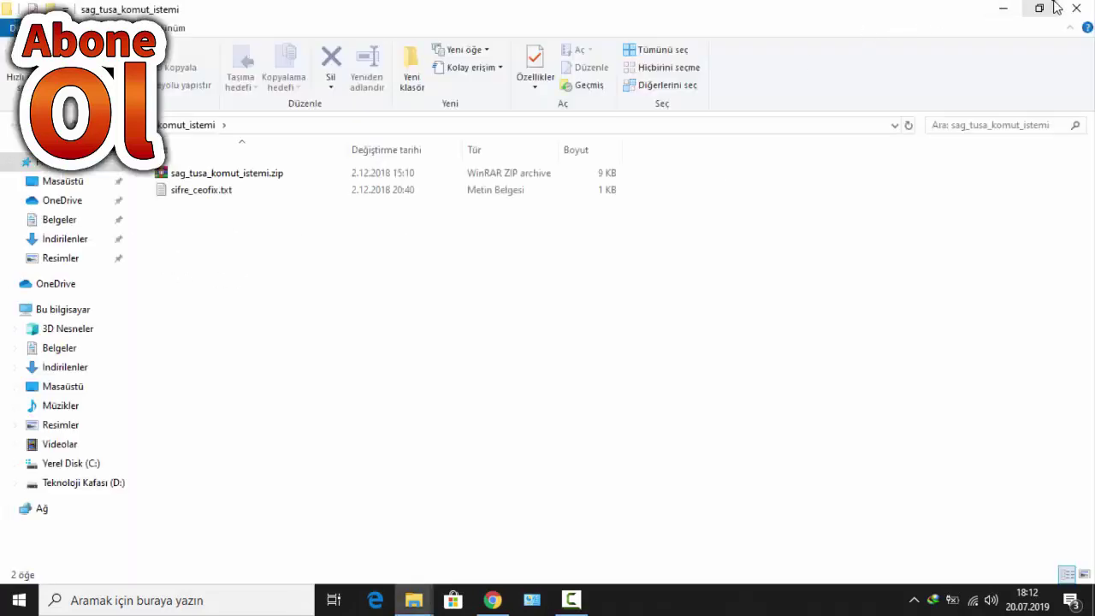
double_click(221, 191)
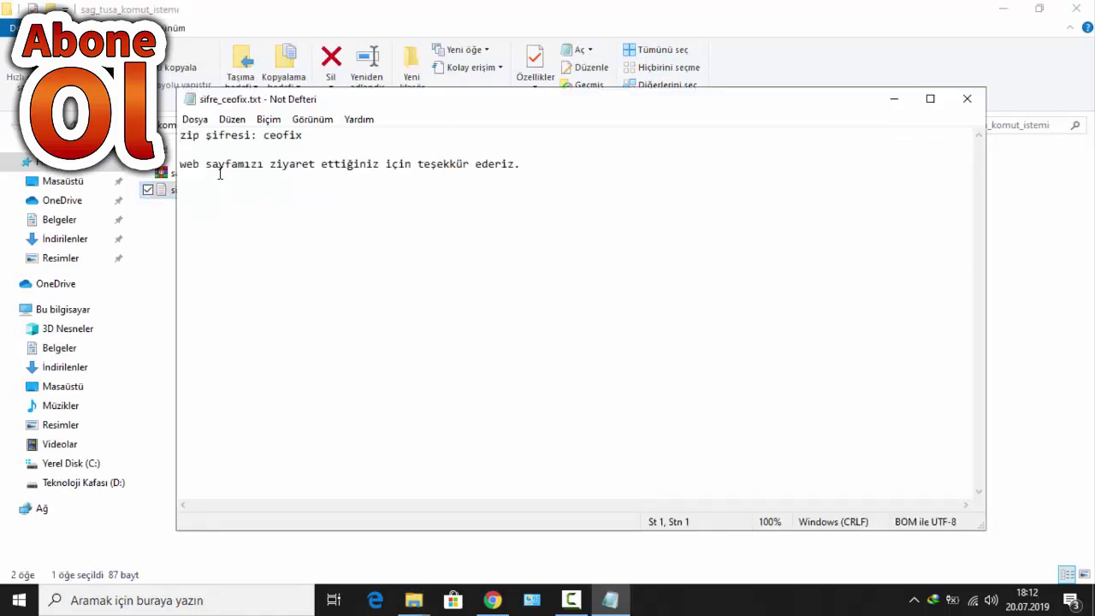
click(310, 137)
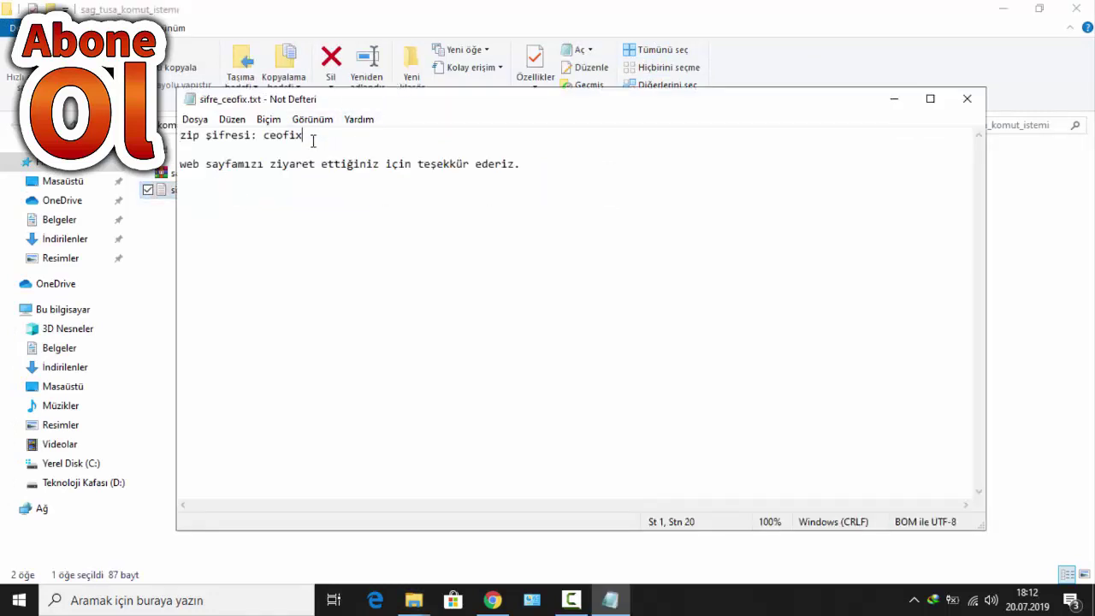
drag(308, 137, 267, 141)
right_click(267, 141)
click(307, 191)
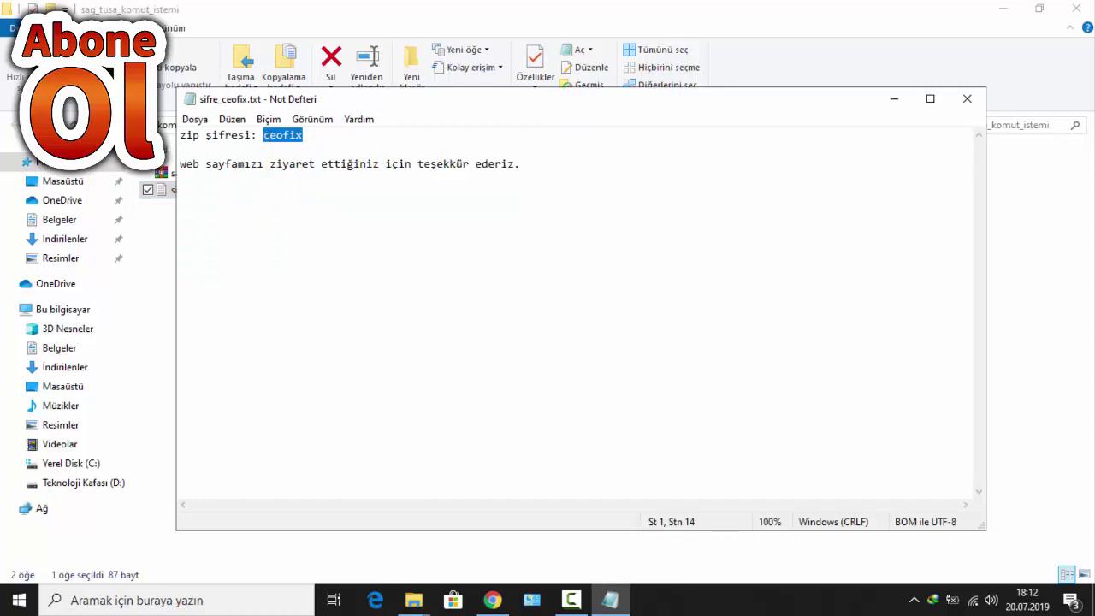
click(967, 98)
Extract sag_tusa_komut_istemi.zip into its current folder, entering the copied archive password
right_click(284, 177)
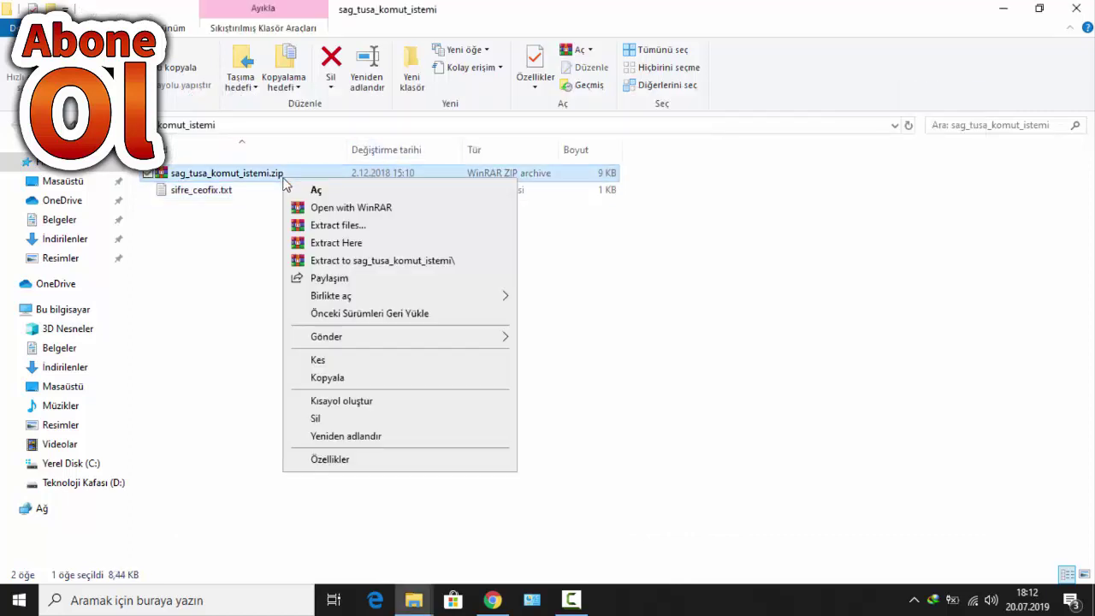
click(332, 243)
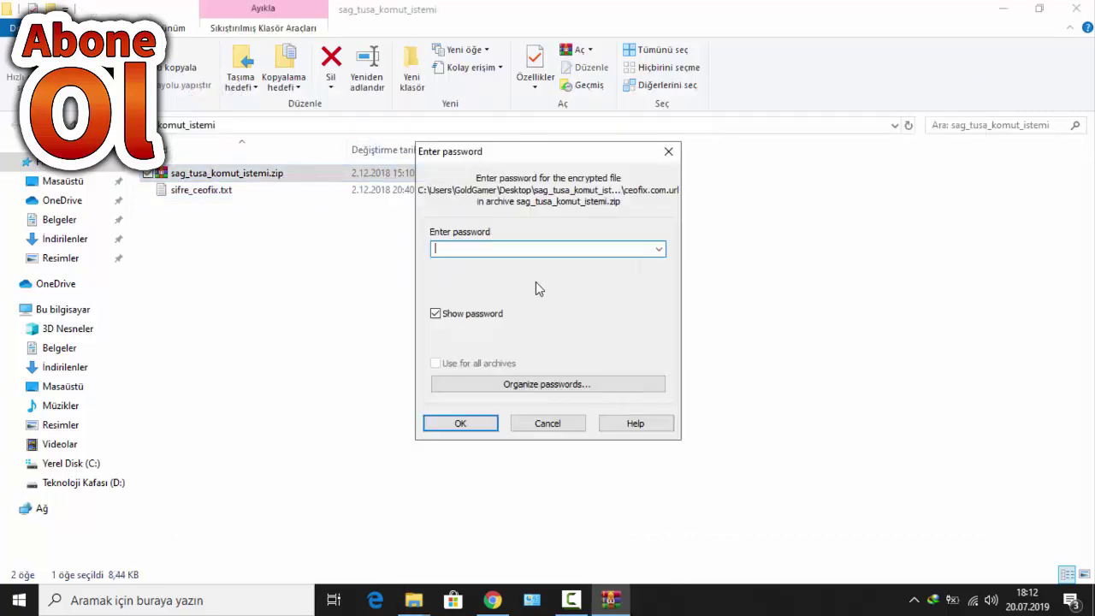
key(ctrl+v)
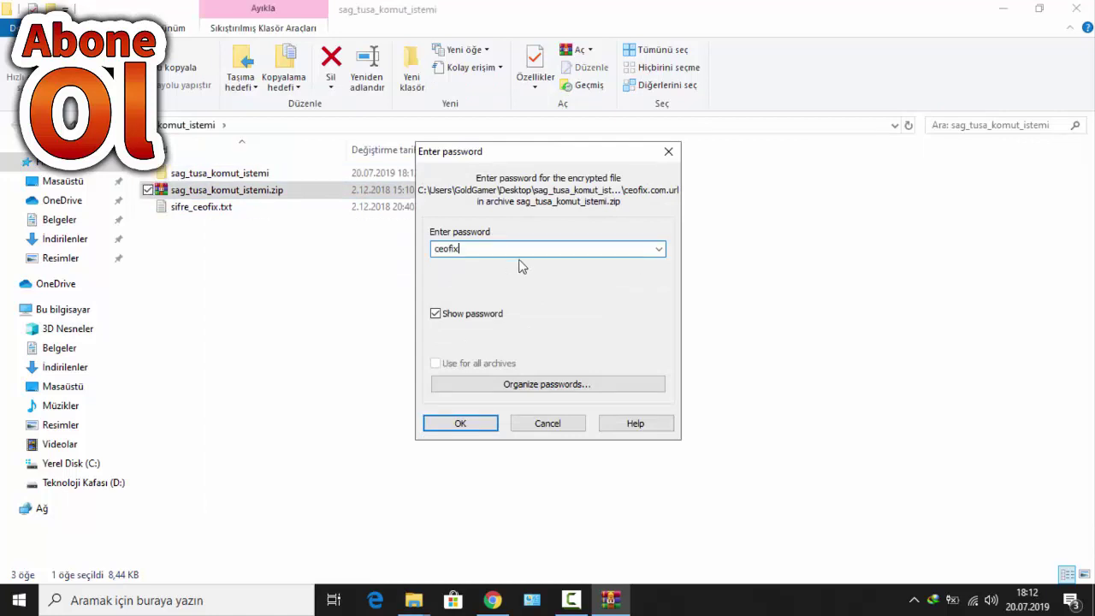
click(472, 414)
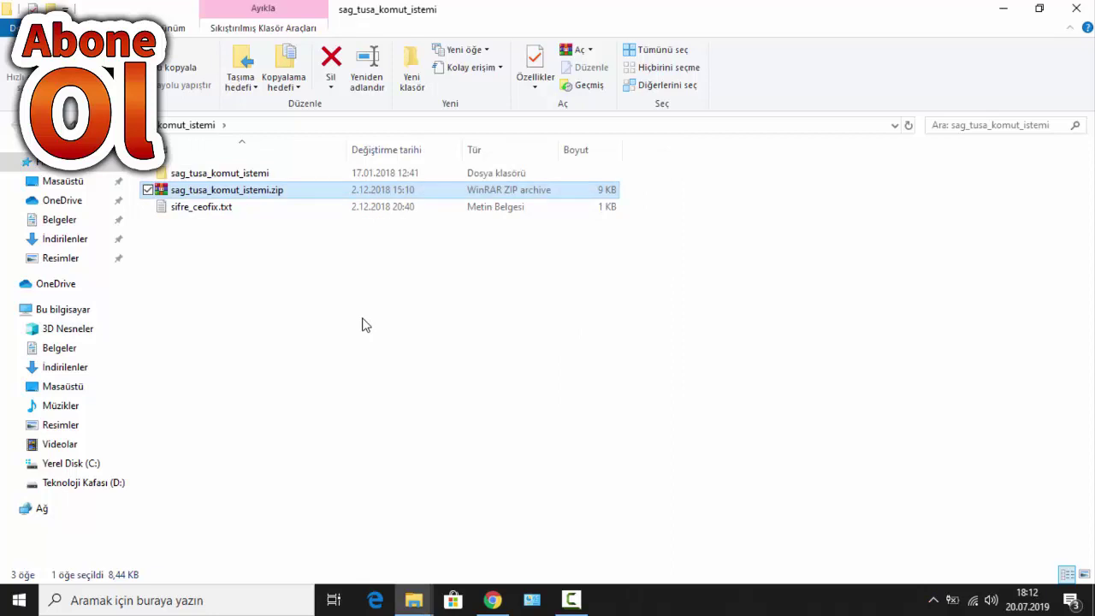
Delete sag_tusa_komut_istemi.zip and sifre_ceofix.txt, and open the extracted sag_tusa_komut_istemi subfolder
key(Delete)
click(200, 196)
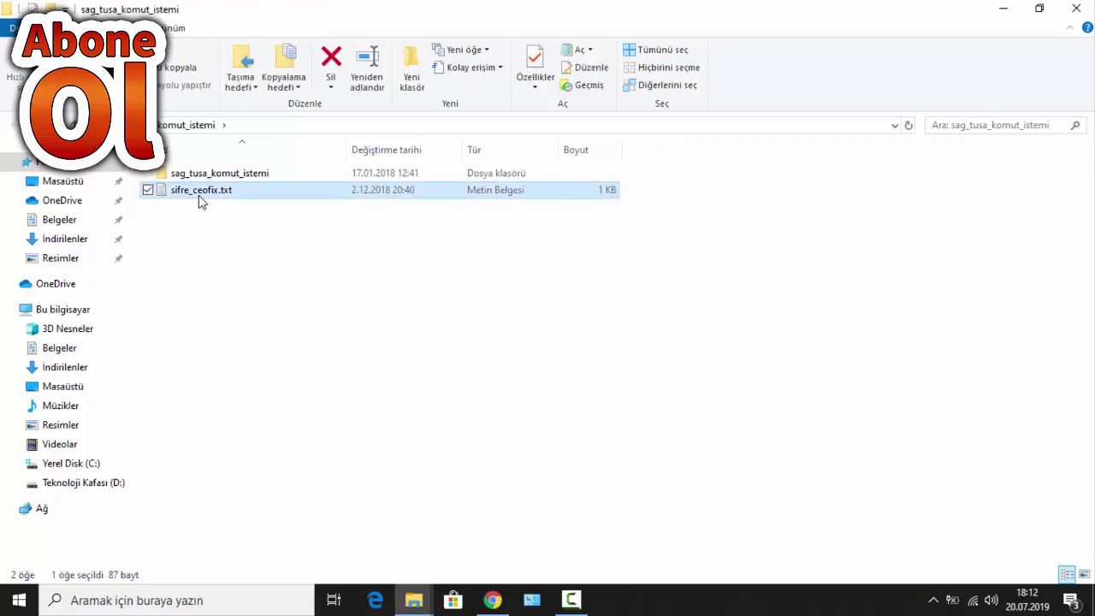
key(Delete)
click(207, 174)
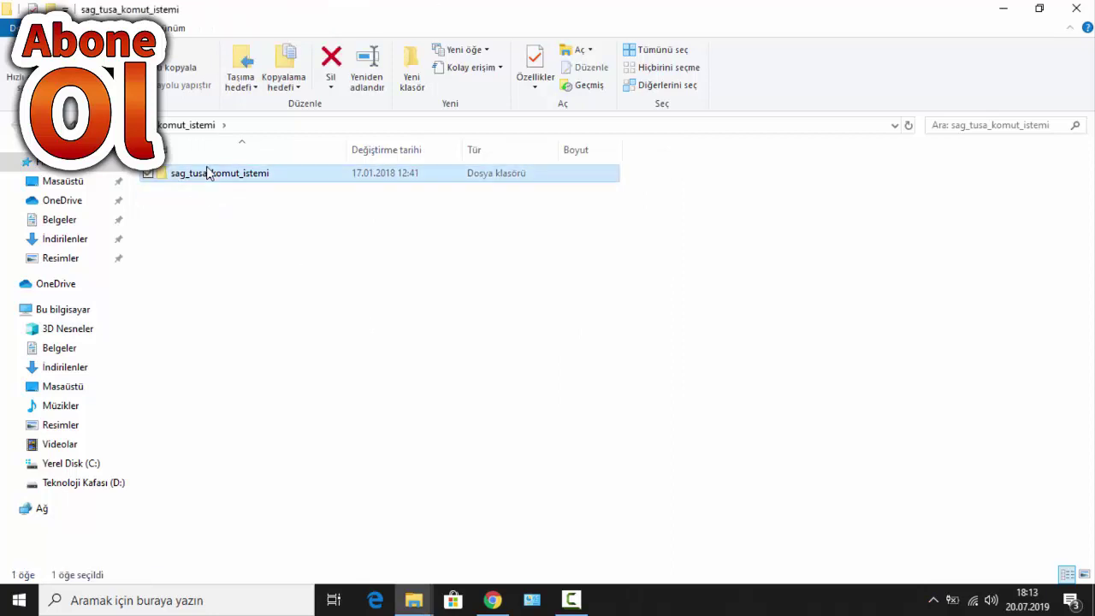
double_click(276, 170)
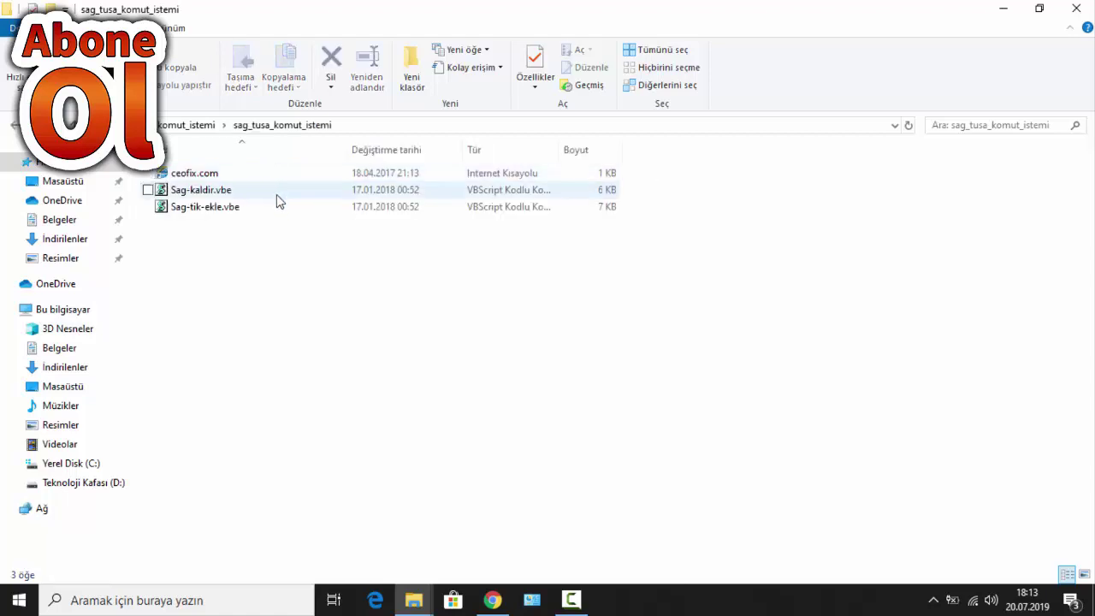
Inspect Sag-kaldir.vbe and Sag-tik-ekle.vbe, and check the folder background's context menu for the command prompt entry
click(232, 205)
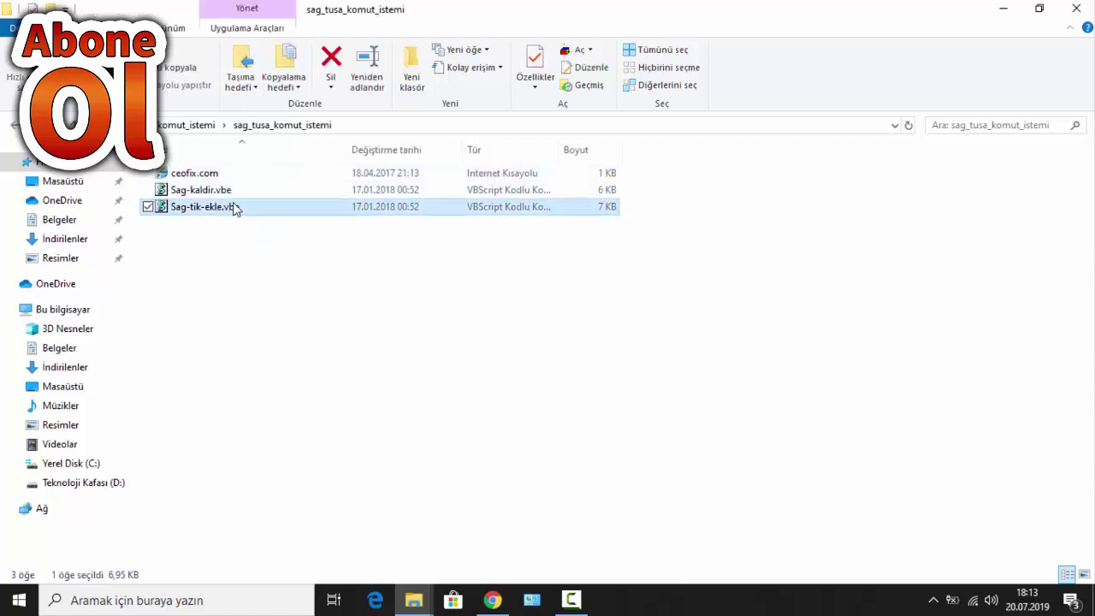
click(254, 188)
drag(274, 265, 279, 183)
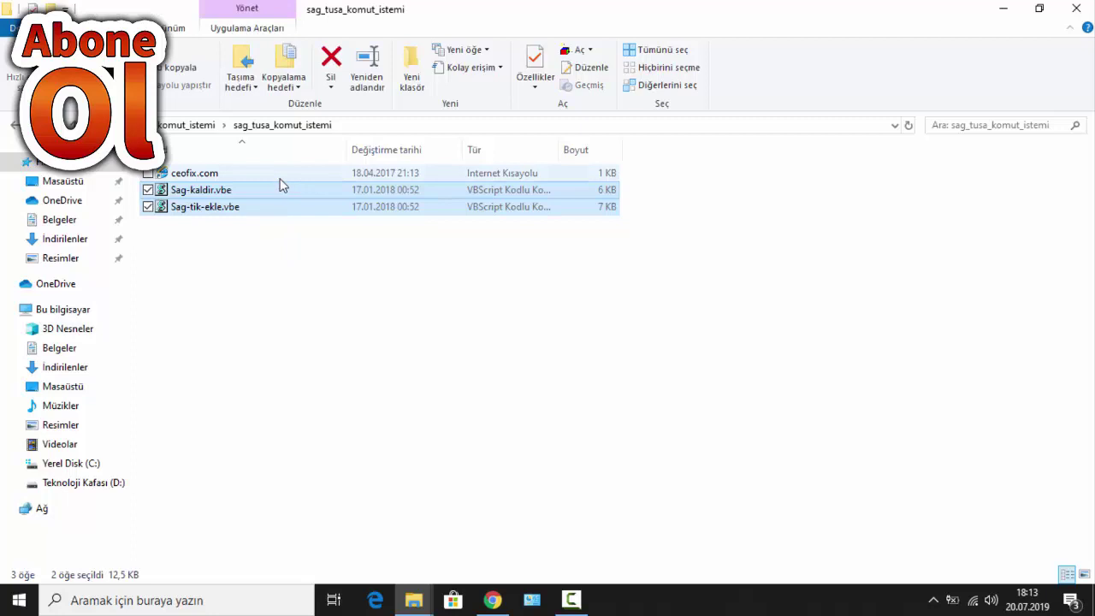
click(268, 227)
click(495, 192)
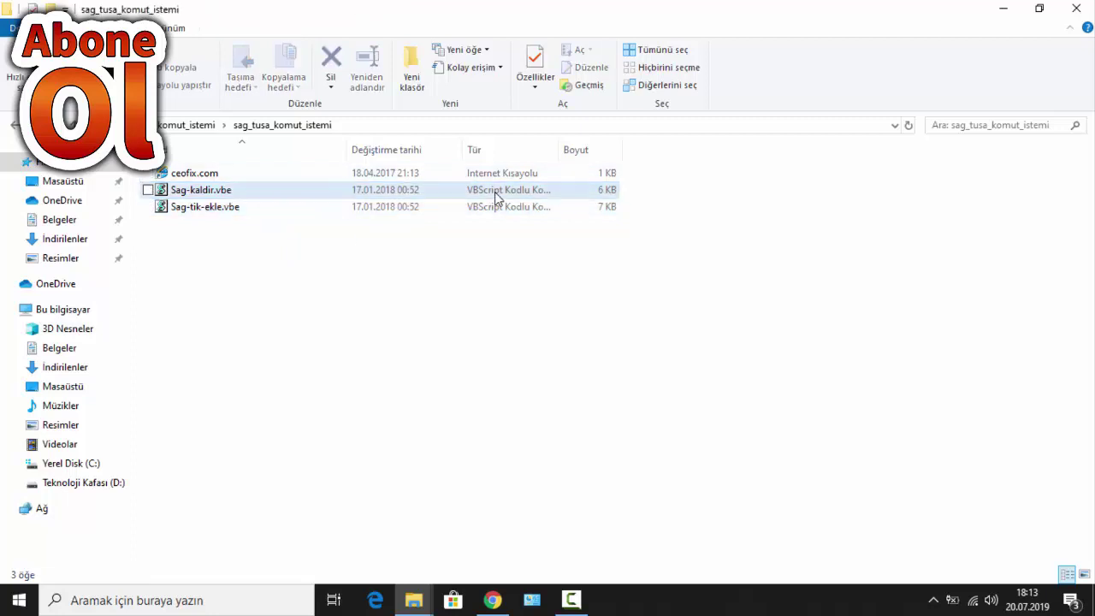
click(325, 233)
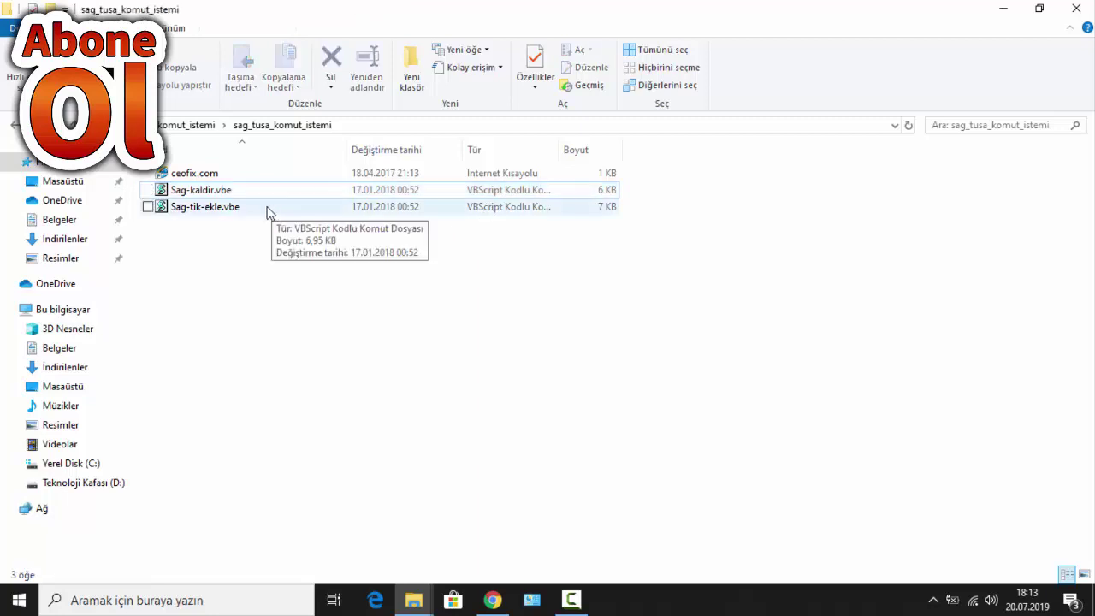
right_click(313, 313)
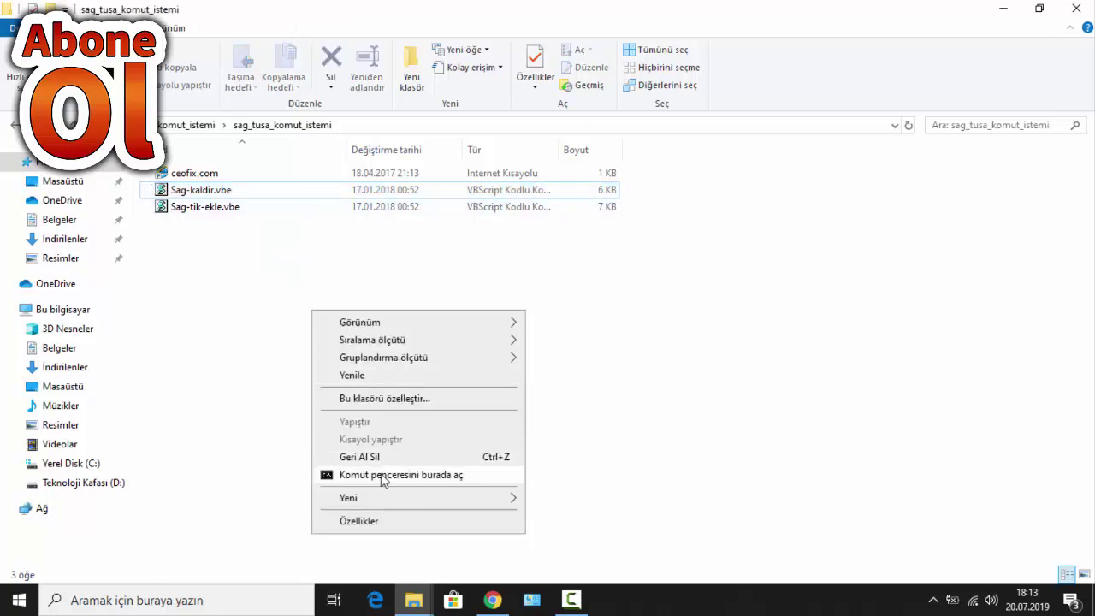
click(261, 397)
Run Sag-kaldir.vbe to remove the command prompt entry, and check the folder background's context menu
click(210, 189)
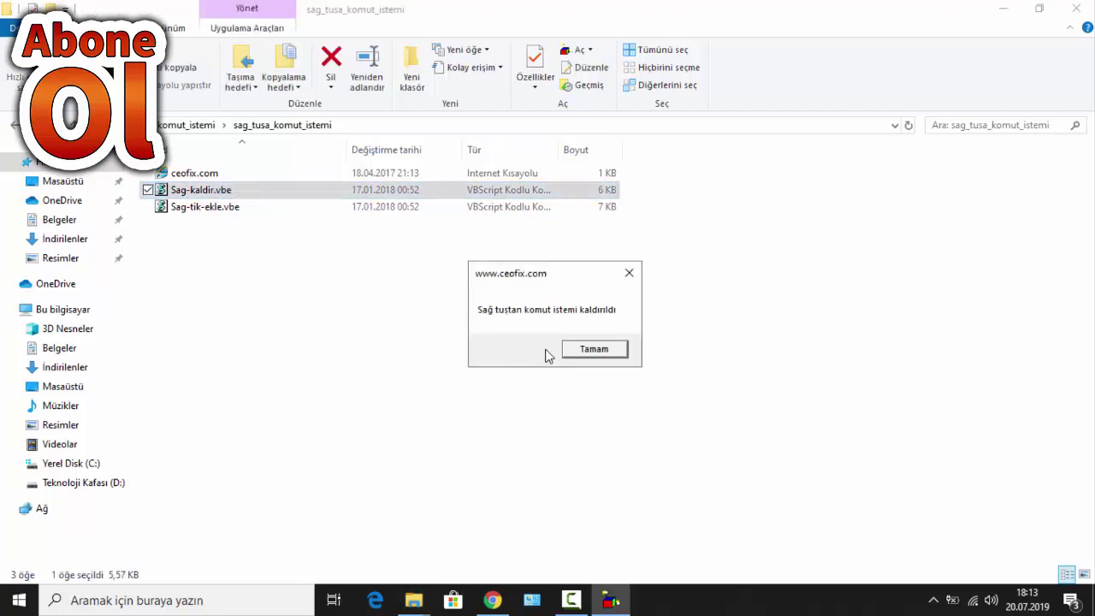
click(597, 351)
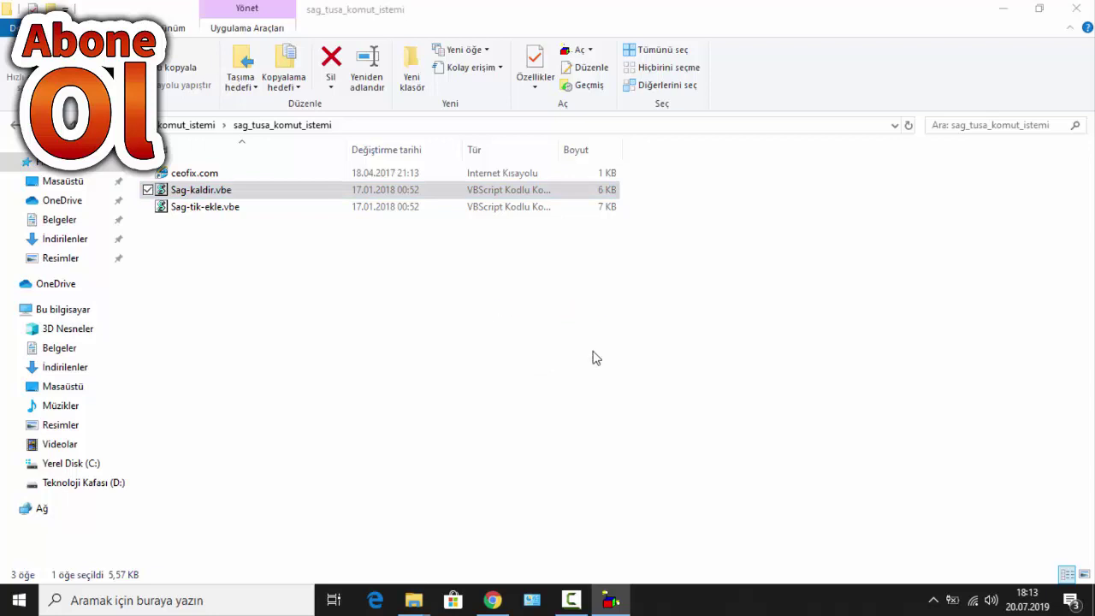
click(408, 295)
right_click(406, 289)
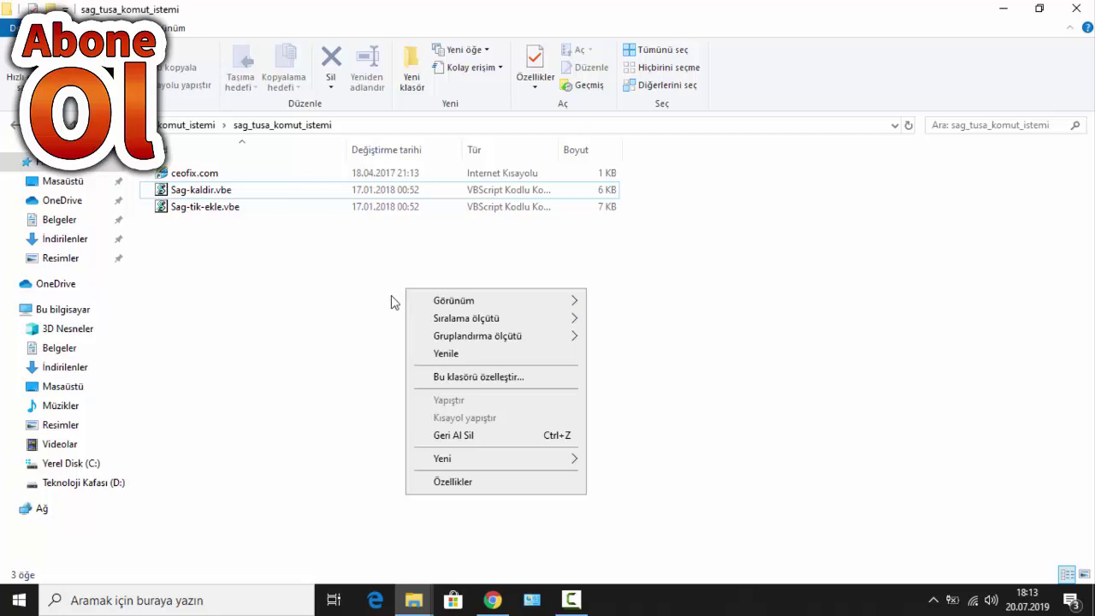
click(378, 310)
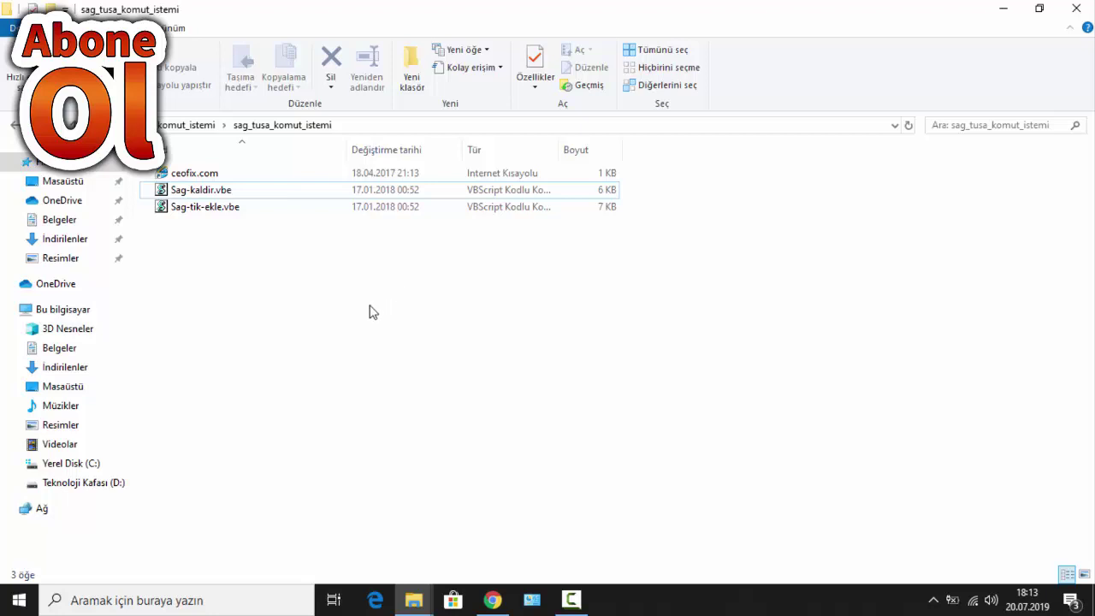
Run Sag-tik-ekle.vbe to add the command prompt entry, and check the folder background's context menu
double_click(223, 212)
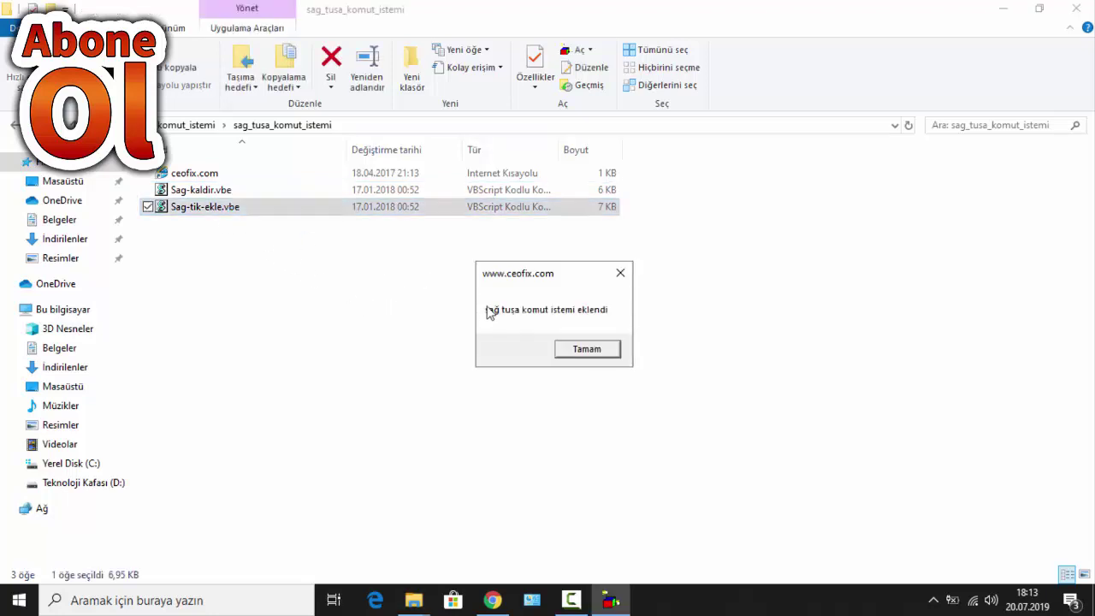
click(579, 349)
right_click(470, 306)
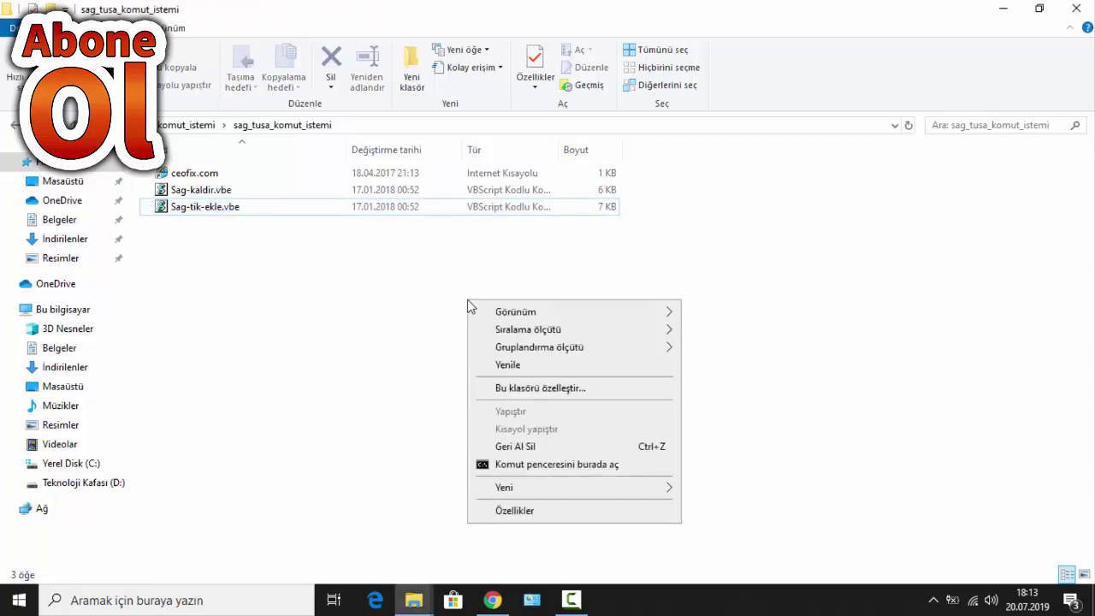
click(390, 274)
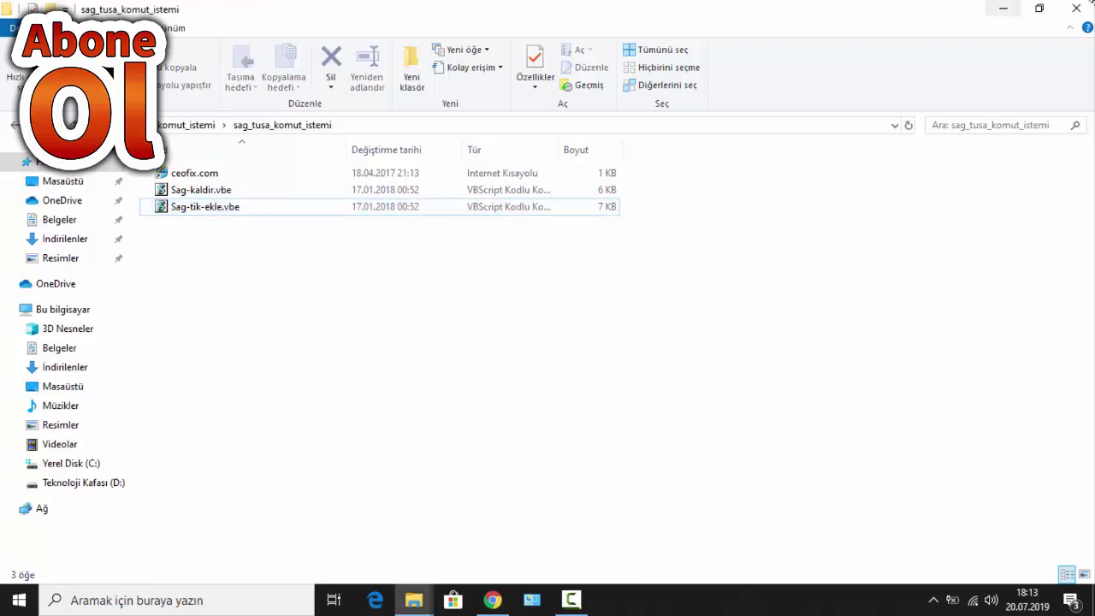
Close the folder window and check the desktop's context menu for the command prompt entry
click(1080, 10)
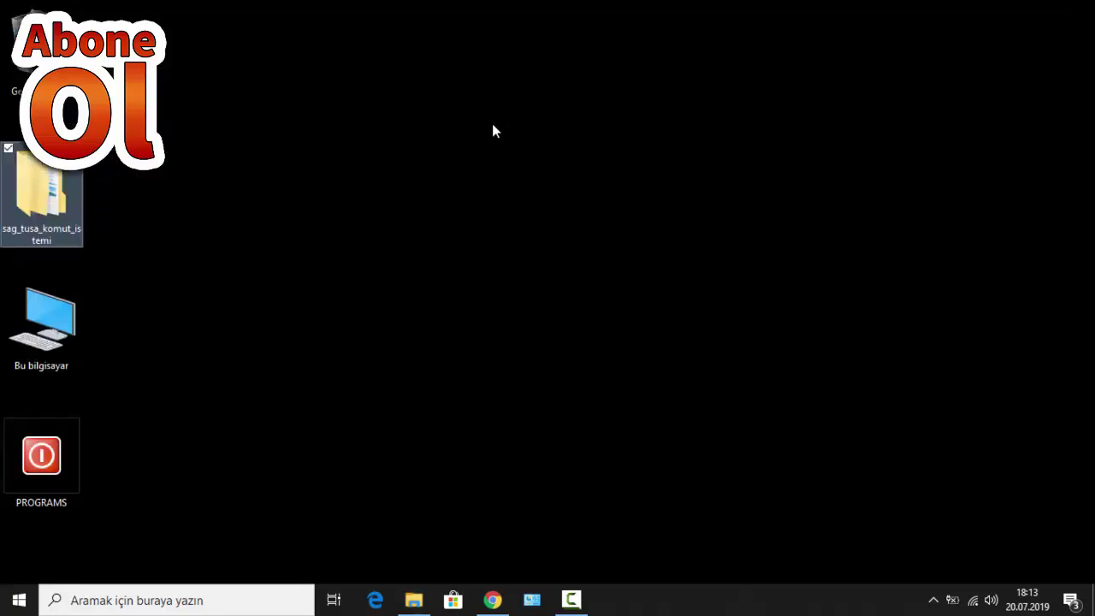
drag(32, 214, 76, 224)
click(250, 279)
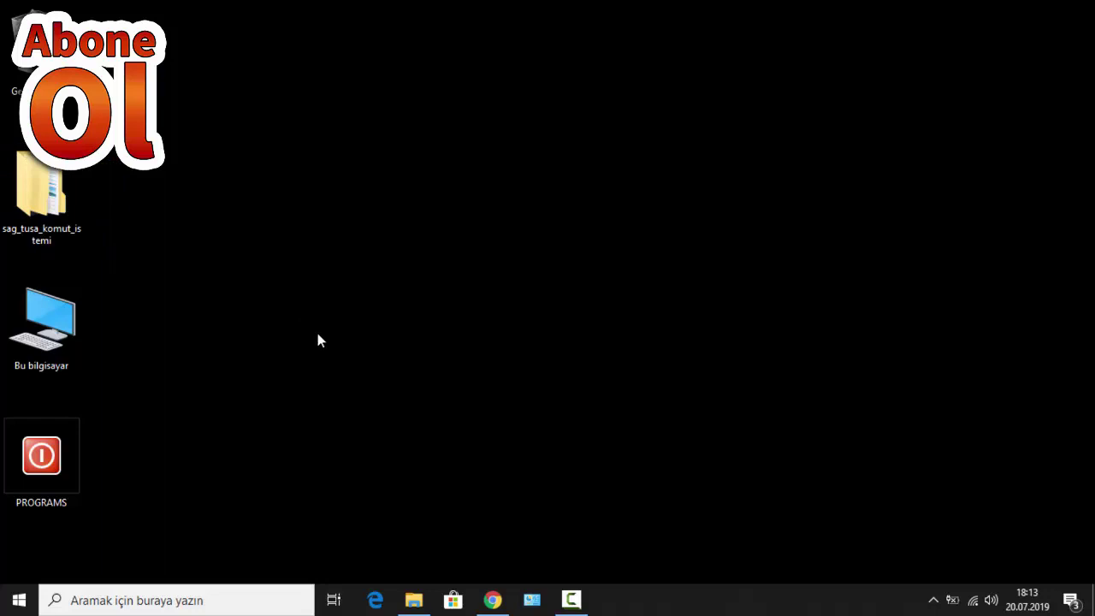
right_click(433, 134)
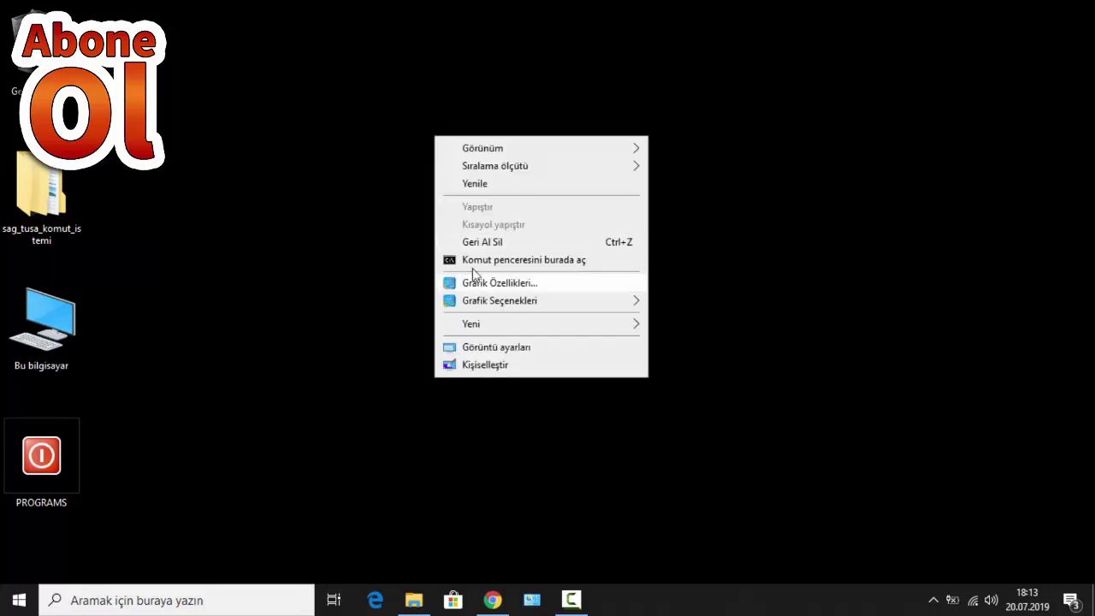
click(371, 299)
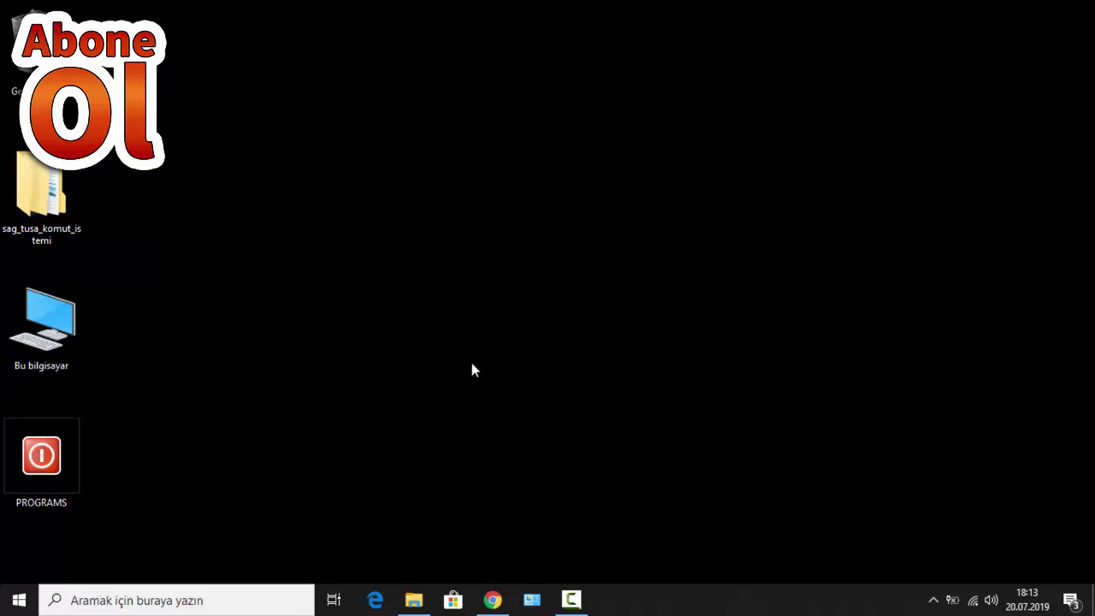
click(571, 599)
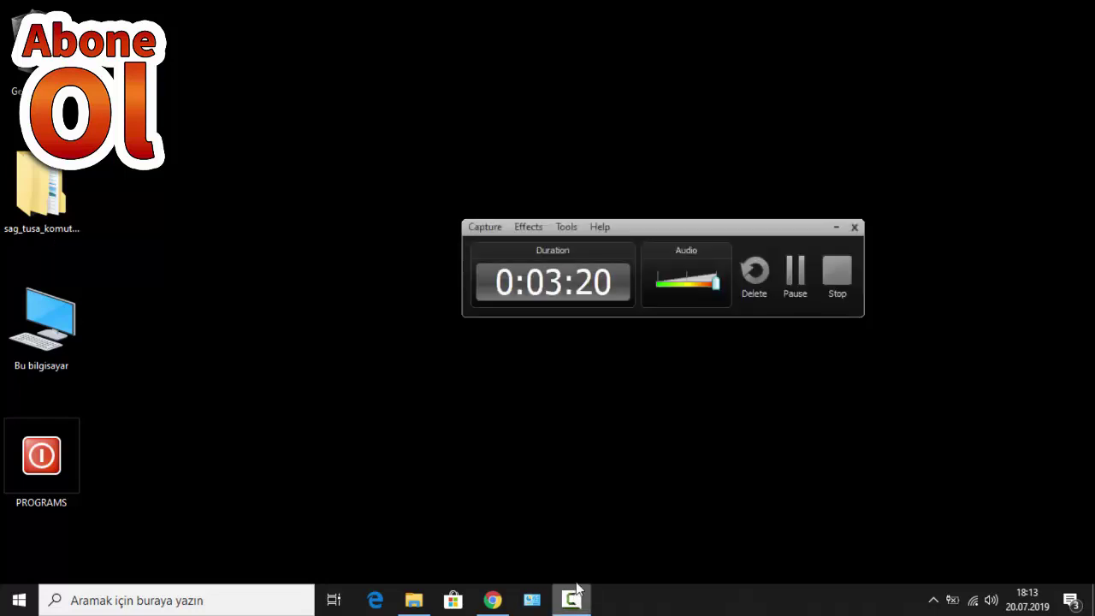